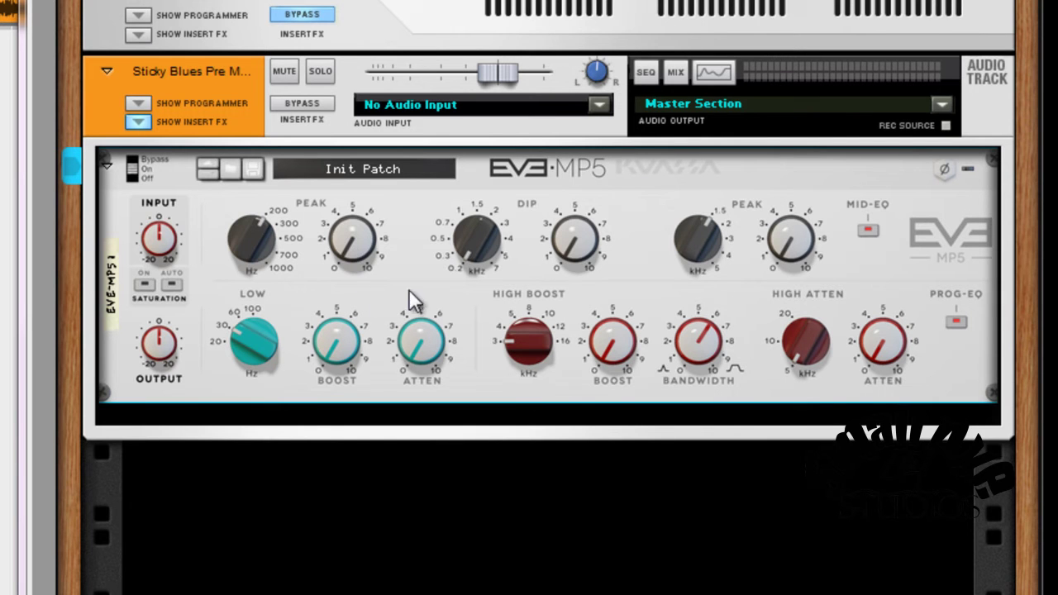
# - Reset the EVE-MP5 equalizer on the Sticky Blues audio track to its default settings
pyautogui.click(467, 314)
pyautogui.rightClick(467, 314)
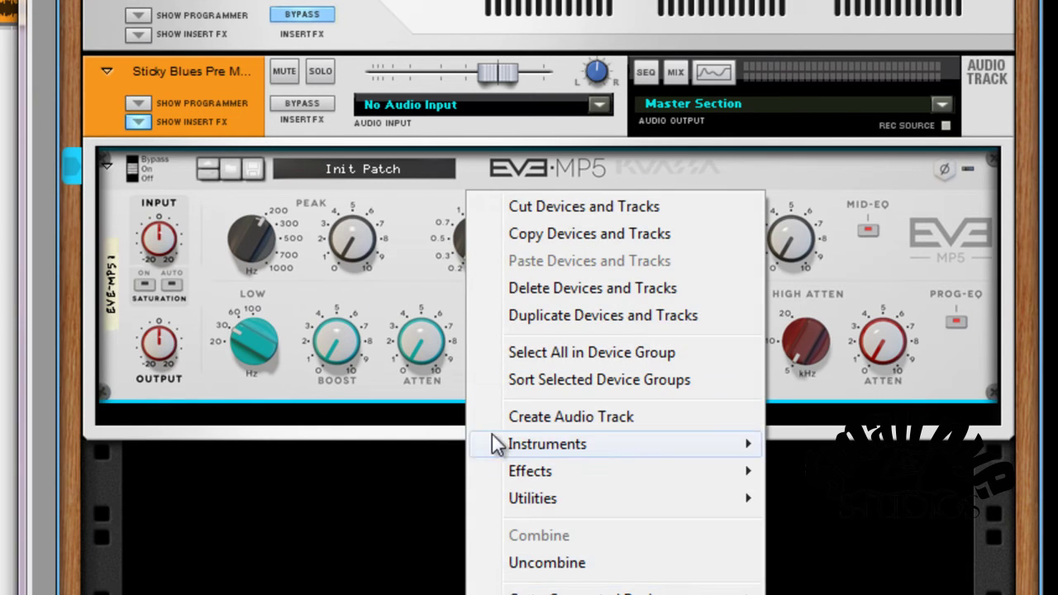
pyautogui.click(462, 500)
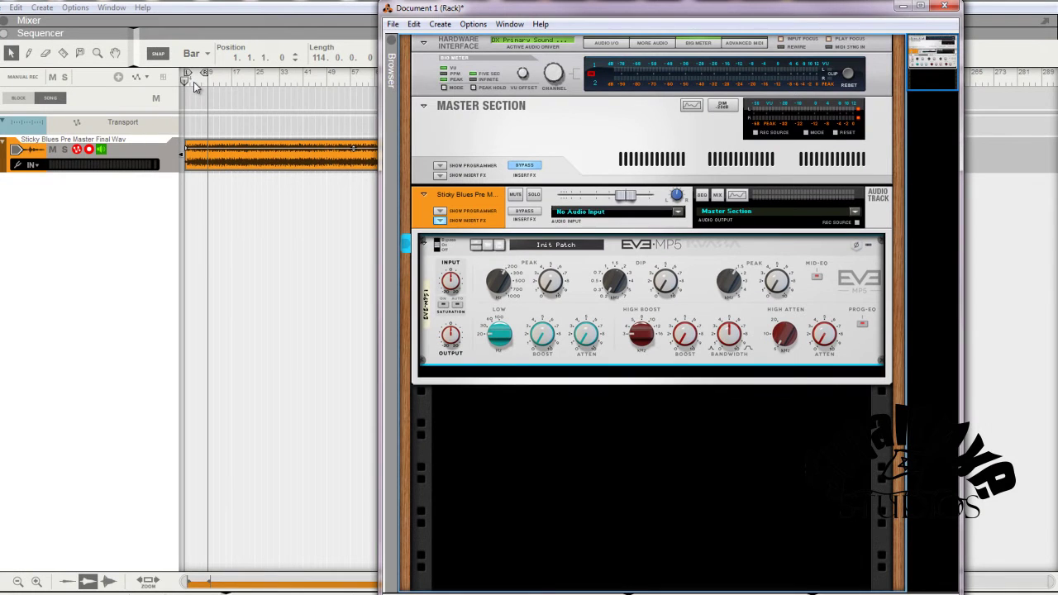
# - Play the Sticky Blues pre-master track from the beginning to hear it before equalizing, and stop playback
pyautogui.press('space')
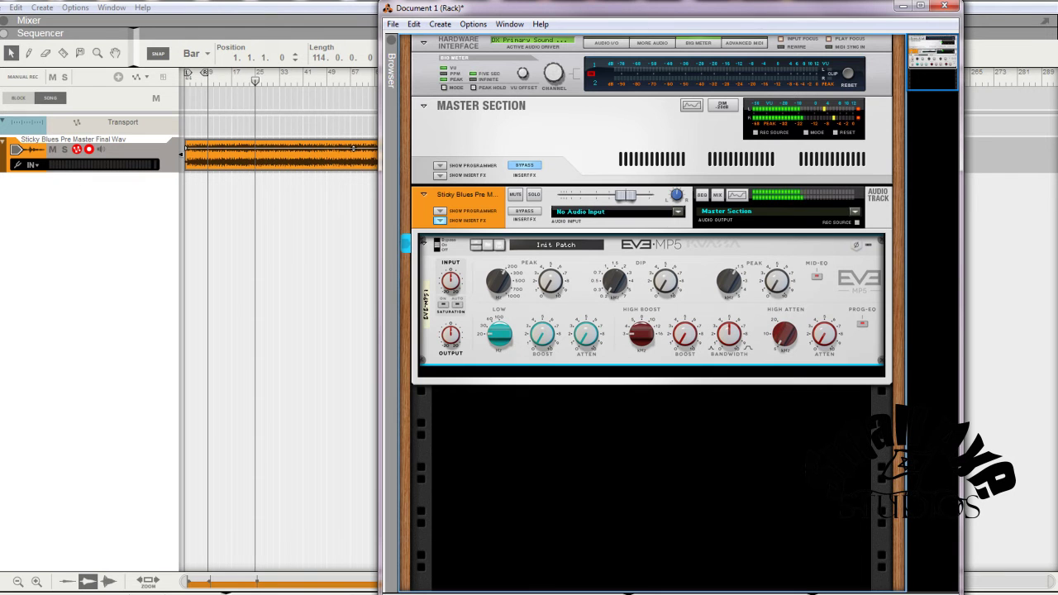
pyautogui.press('space')
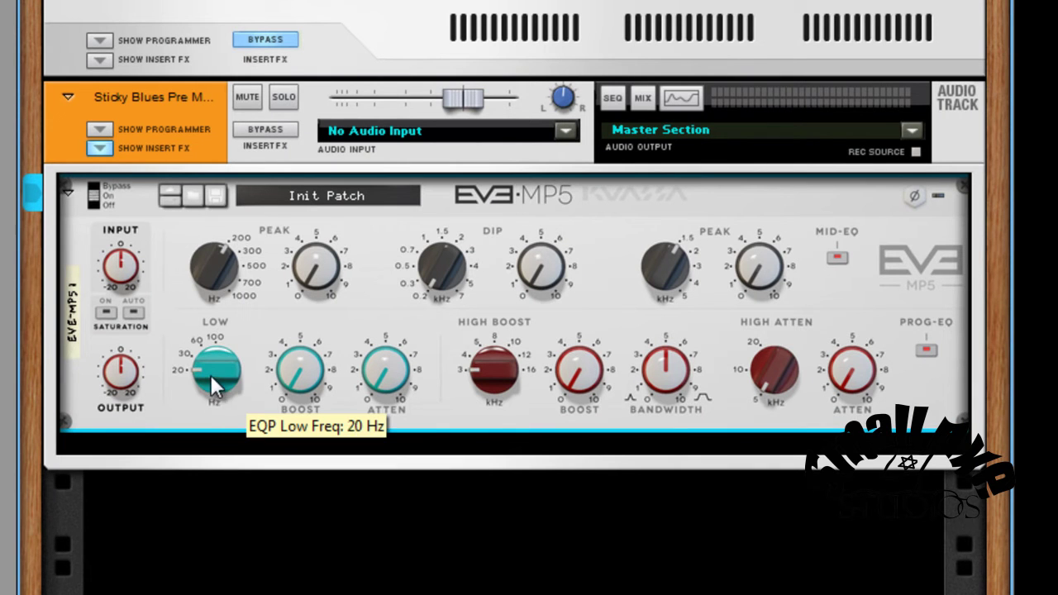
# - Set the low band frequency to 30 Hz and raise the low boost to about 4.7
pyautogui.moveTo(202, 346); pyautogui.dragTo(205, 378)
pyautogui.moveTo(300, 377)
pyautogui.mouseDown()
pyautogui.moveTo(299, 362)
pyautogui.moveTo(285, 381)
pyautogui.mouseUp()
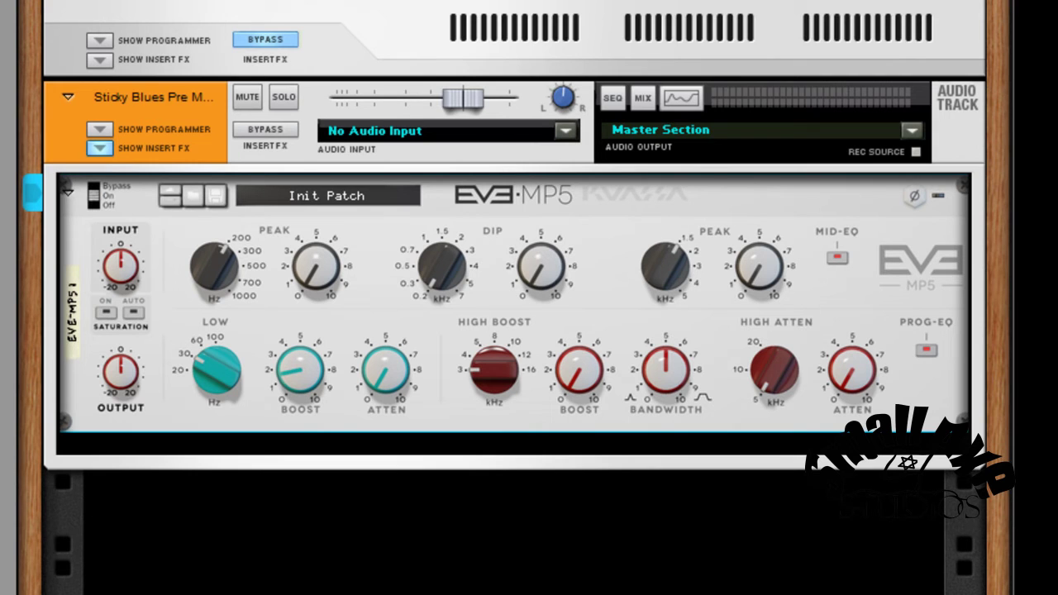
pyautogui.moveTo(289, 377); pyautogui.dragTo(286, 353)
# - Try the low attenuation at its maximum of 10 during playback and pull it back down
pyautogui.moveTo(386, 390); pyautogui.dragTo(384, 380)
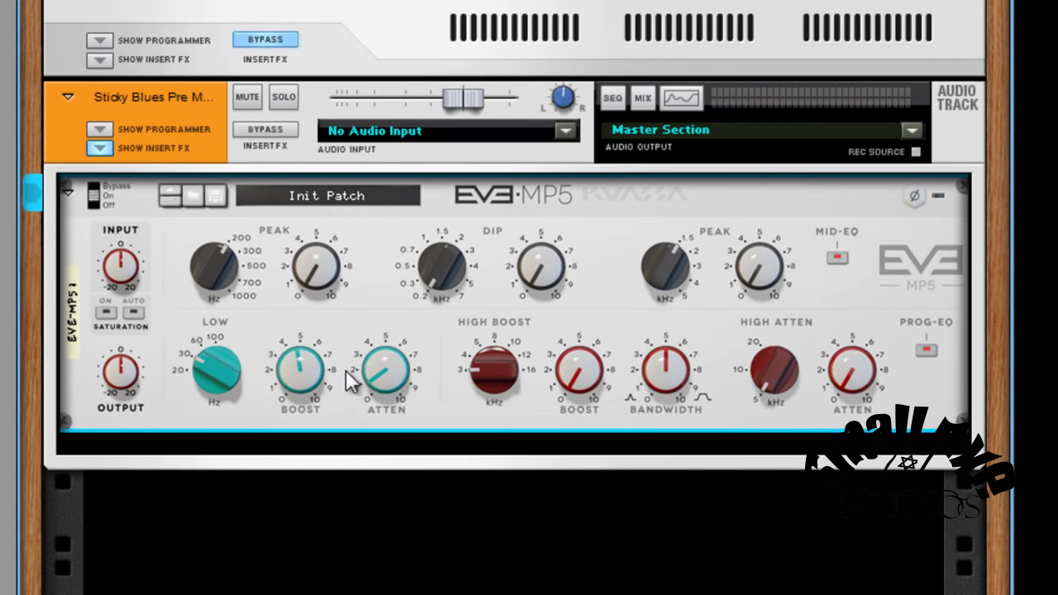
pyautogui.moveTo(376, 385); pyautogui.dragTo(365, 286)
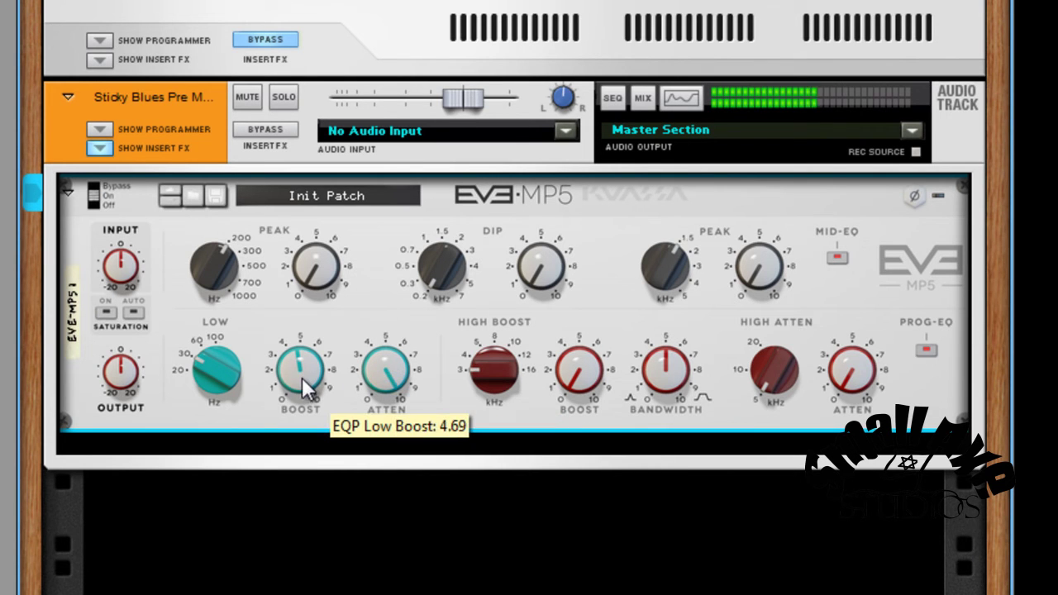
pyautogui.moveTo(302, 377); pyautogui.dragTo(301, 376)
pyautogui.moveTo(386, 364); pyautogui.dragTo(386, 418)
# - Raise the low boost to about 6 and set the low attenuation to about 4.5, checking by playback
pyautogui.moveTo(307, 387)
pyautogui.mouseDown()
pyautogui.moveTo(302, 361)
pyautogui.moveTo(304, 371)
pyautogui.mouseUp()
pyautogui.moveTo(385, 361); pyautogui.dragTo(382, 366)
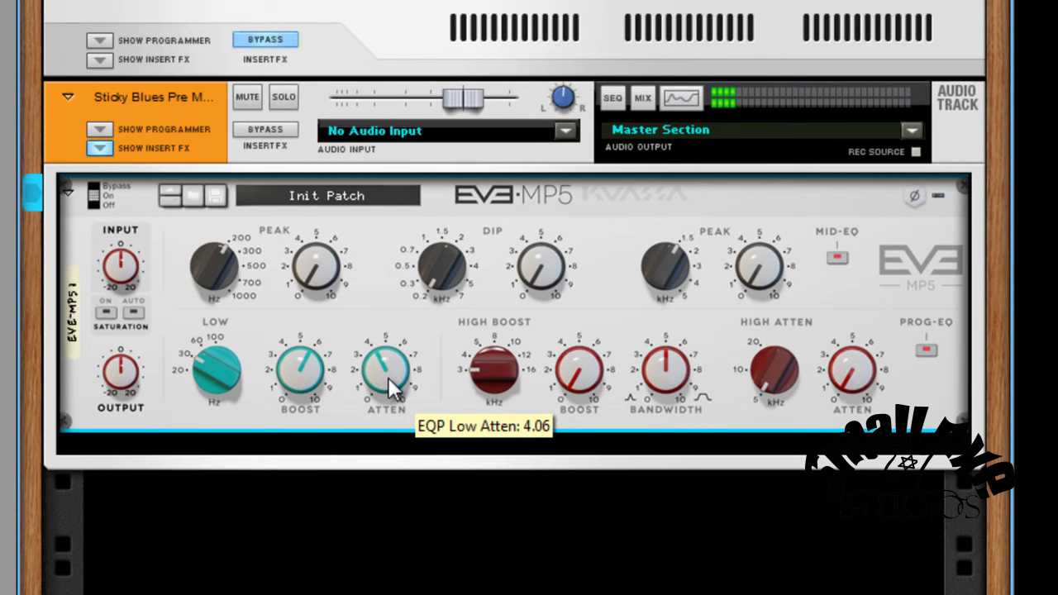
pyautogui.moveTo(373, 371)
pyautogui.mouseDown()
pyautogui.moveTo(363, 241)
pyautogui.moveTo(381, 369)
pyautogui.mouseUp()
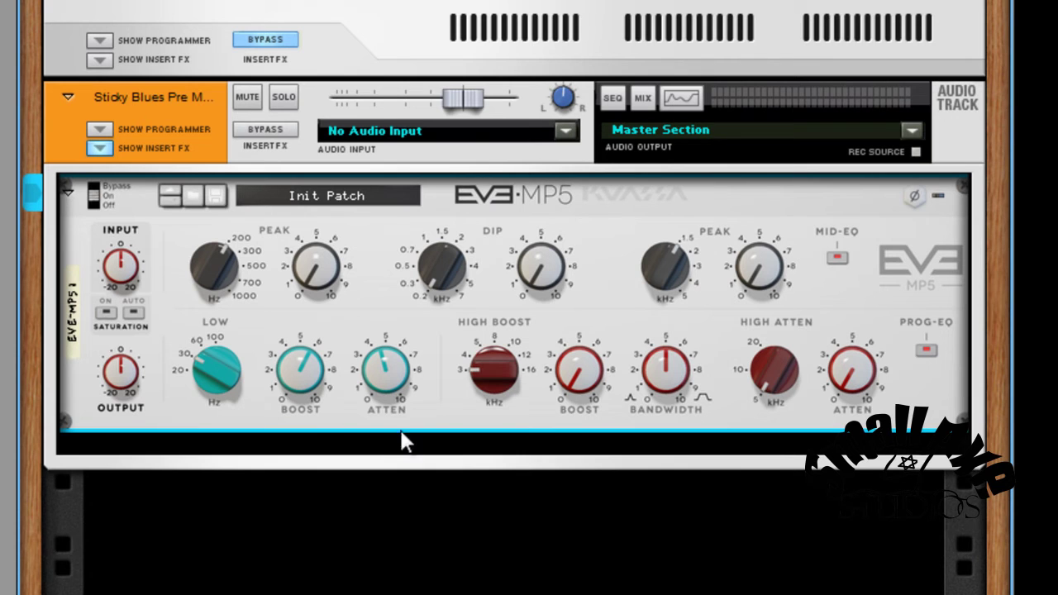
pyautogui.press('space')
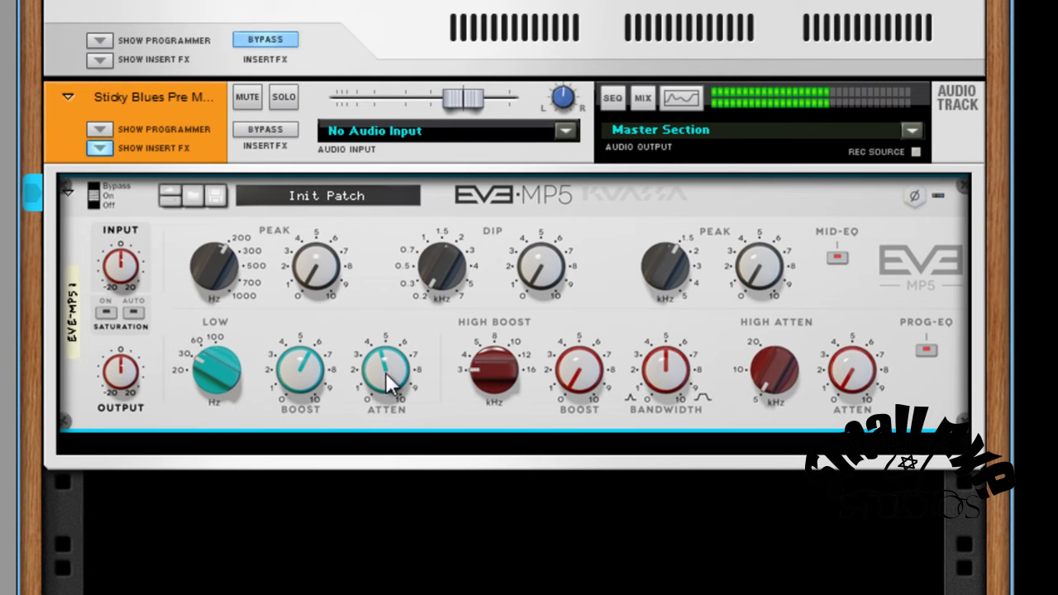
pyautogui.moveTo(311, 385)
pyautogui.moveTo(311, 386)
pyautogui.mouseDown()
pyautogui.moveTo(312, 399)
pyautogui.moveTo(310, 385)
pyautogui.mouseUp()
# - Set the high boost frequency to 12000 Hz and the high attenuation frequency to 10 kHz
pyautogui.moveTo(506, 384); pyautogui.dragTo(501, 310)
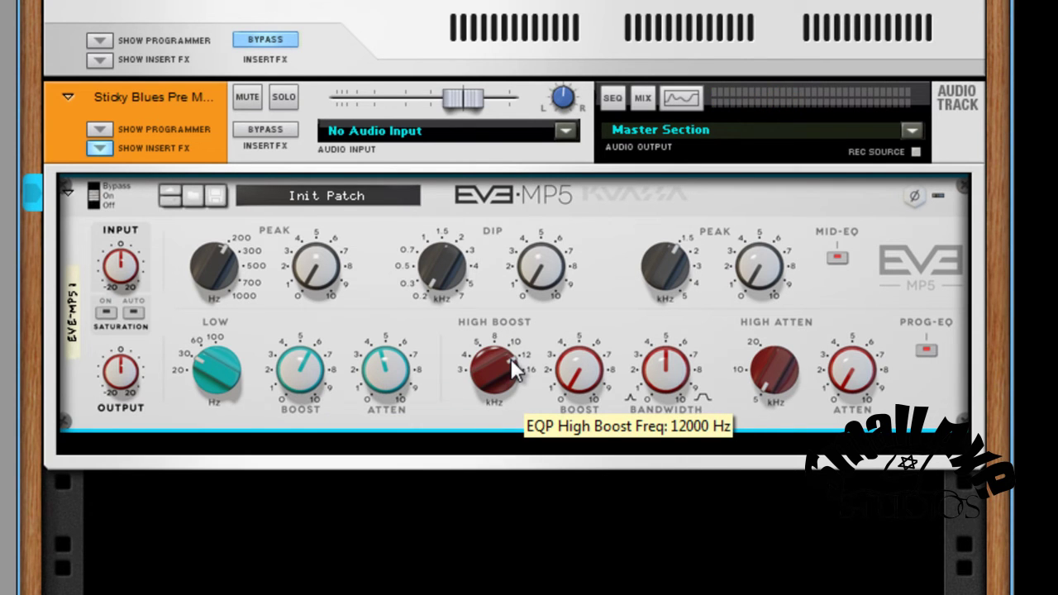
pyautogui.moveTo(573, 377)
pyautogui.mouseDown()
pyautogui.moveTo(573, 338)
pyautogui.moveTo(575, 378)
pyautogui.mouseUp()
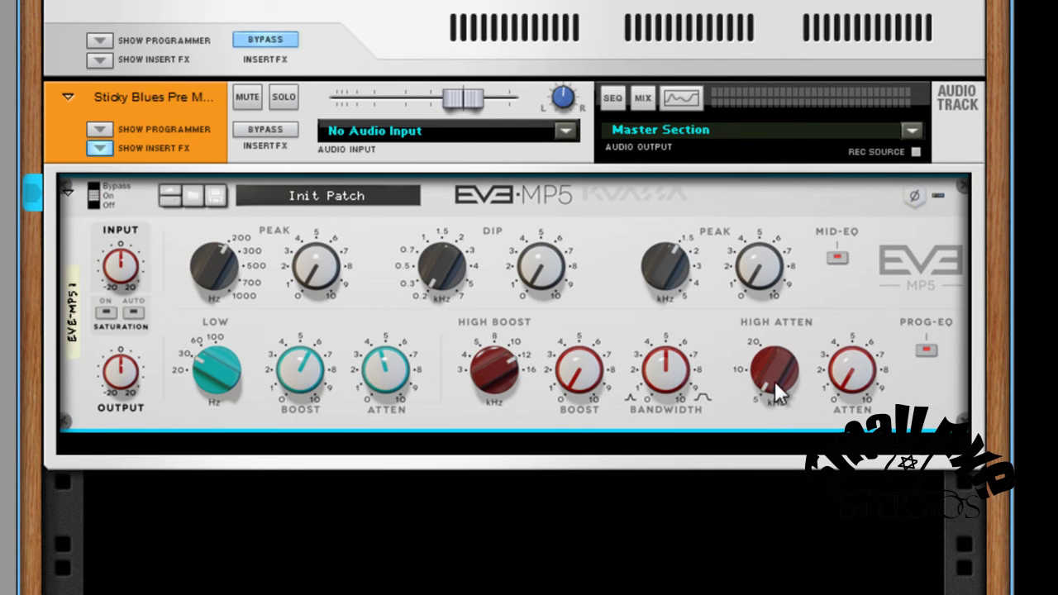
pyautogui.moveTo(780, 372); pyautogui.dragTo(763, 339)
pyautogui.press('space')
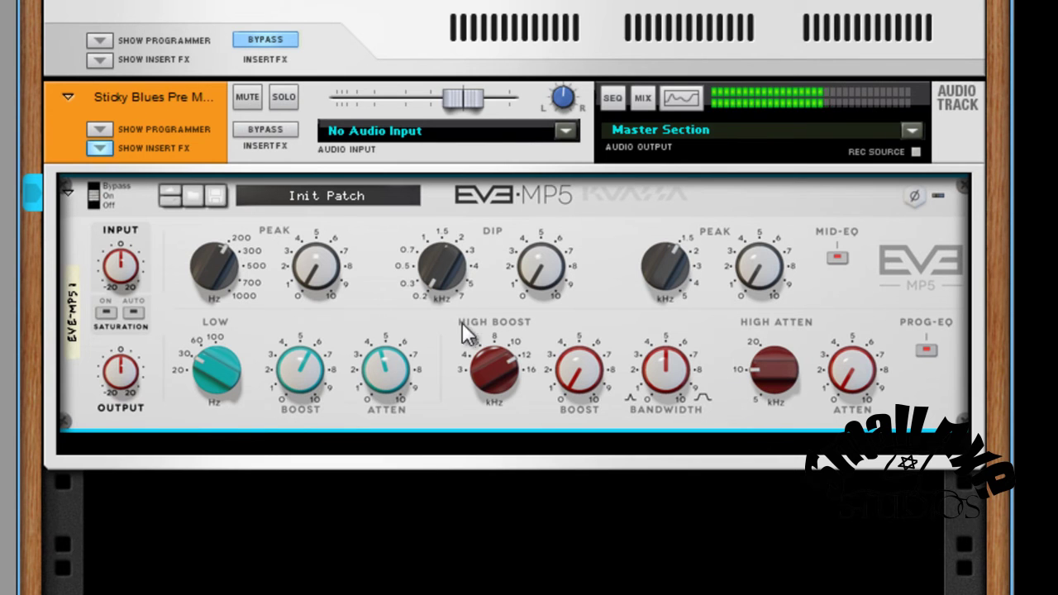
# - Raise the high boost to 6.56 and balance it with the high attenuation at about 3.5 while the track plays
pyautogui.moveTo(574, 372); pyautogui.dragTo(569, 328)
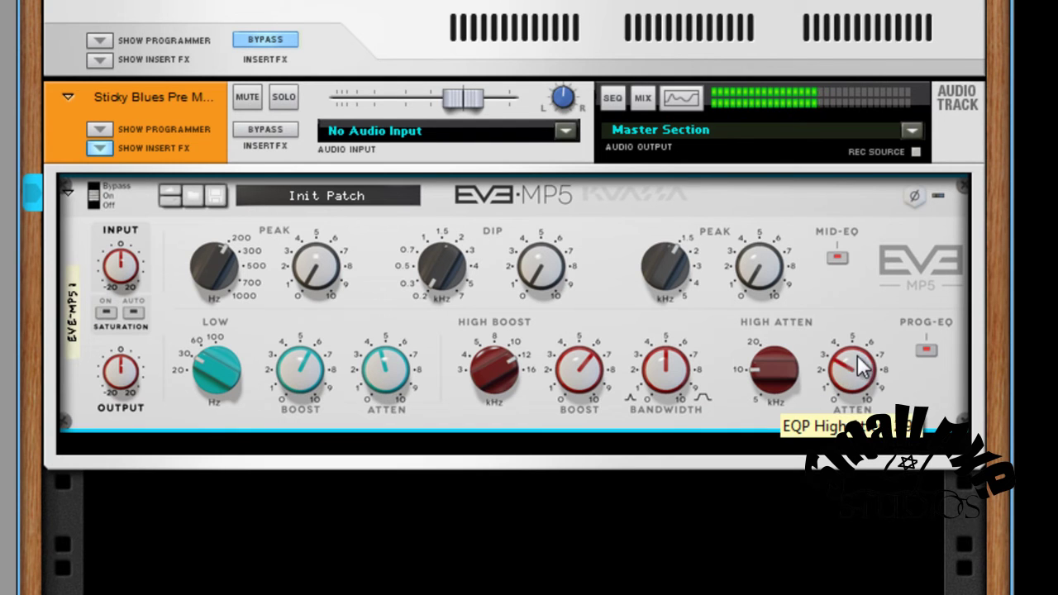
pyautogui.moveTo(857, 337); pyautogui.dragTo(857, 289)
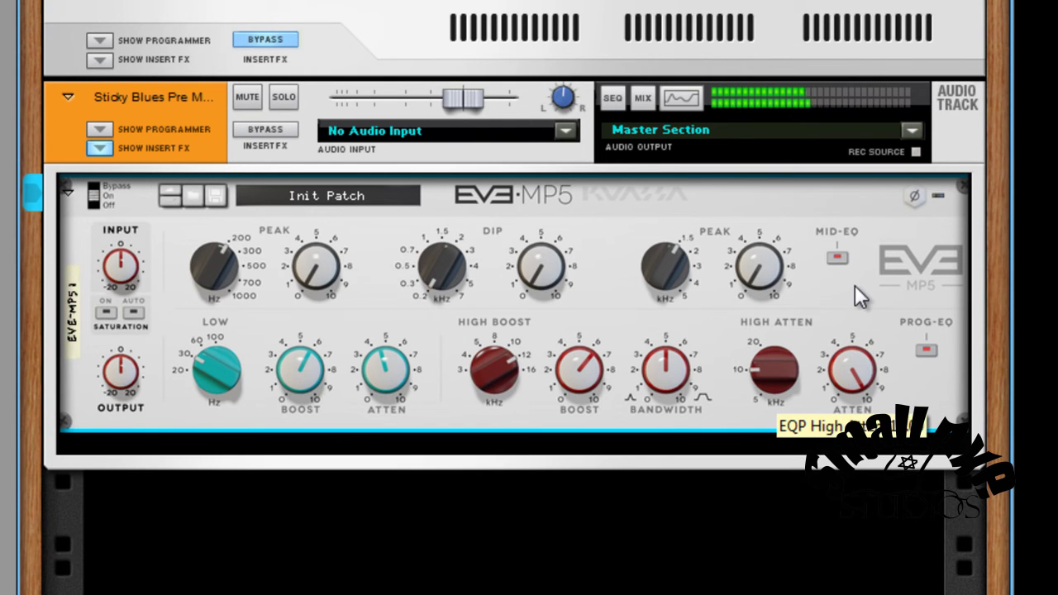
pyautogui.moveTo(855, 291); pyautogui.dragTo(854, 351)
pyautogui.moveTo(583, 380); pyautogui.dragTo(585, 375)
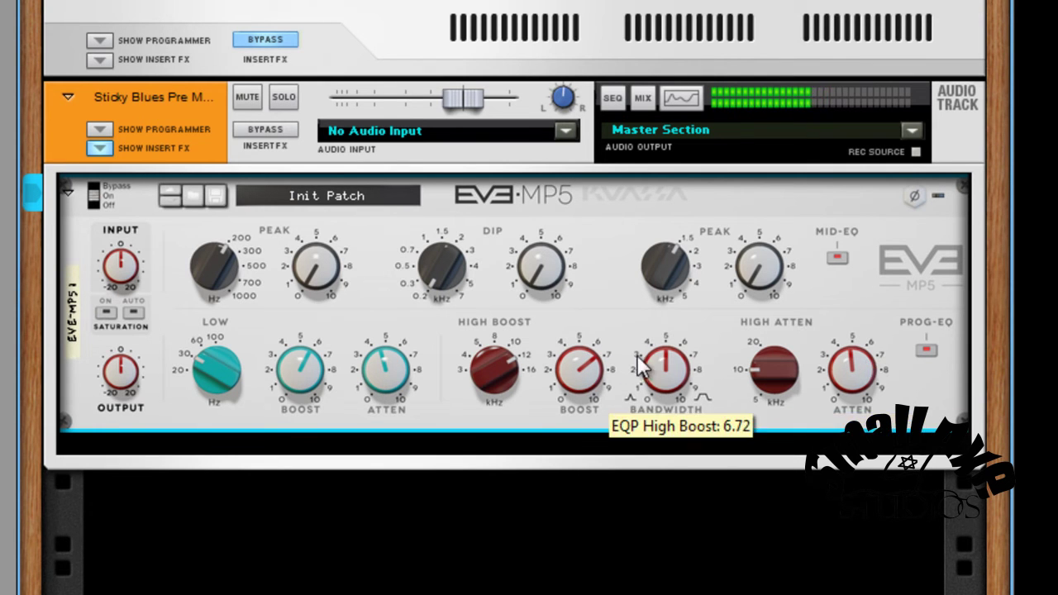
pyautogui.moveTo(576, 381)
pyautogui.mouseDown()
pyautogui.moveTo(594, 473)
pyautogui.moveTo(594, 372)
pyautogui.mouseUp()
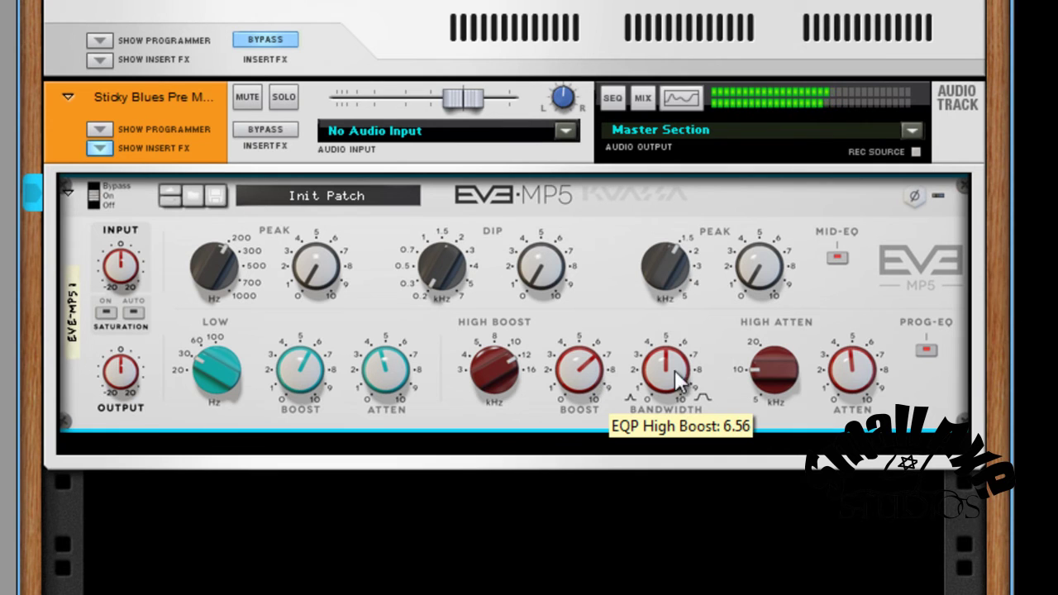
pyautogui.scroll(-3, 852, 376)
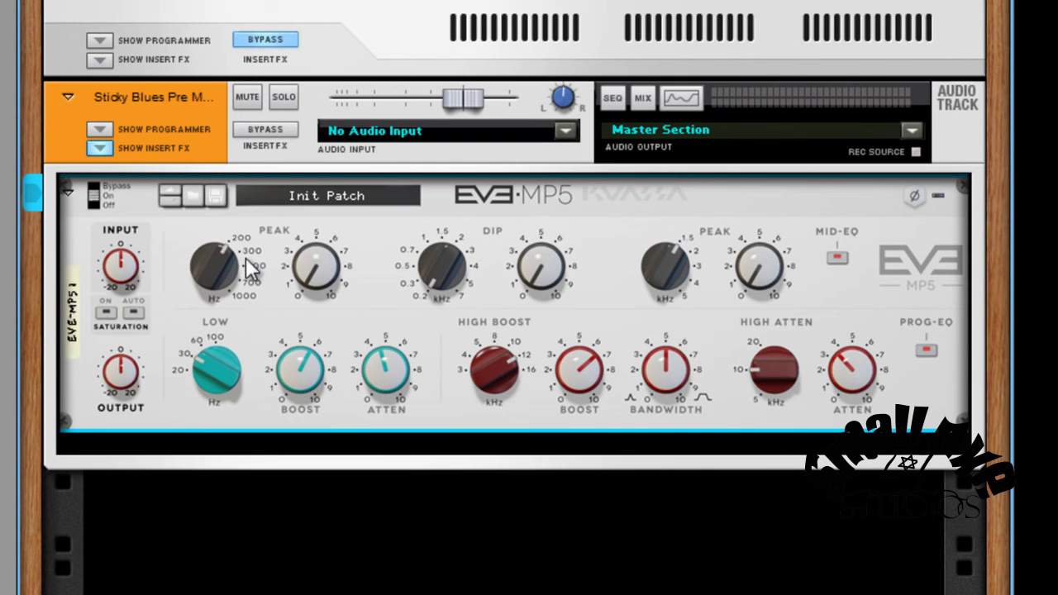
# - Set the mid EQ's low peak frequency to 300 Hz and its dip frequency to 0.7 kHz
pyautogui.moveTo(213, 262)
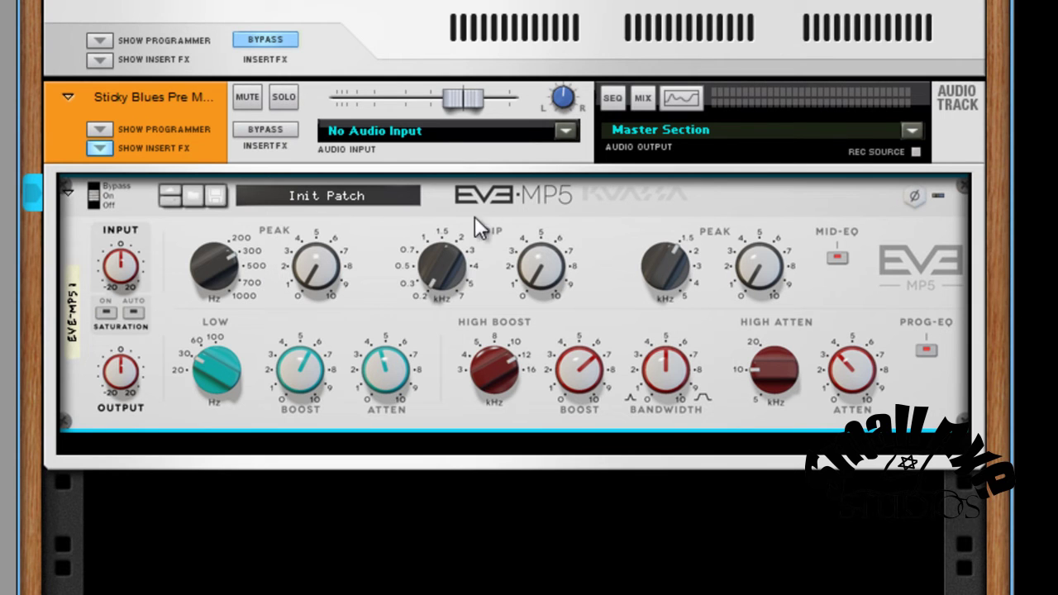
pyautogui.moveTo(435, 234); pyautogui.dragTo(435, 259)
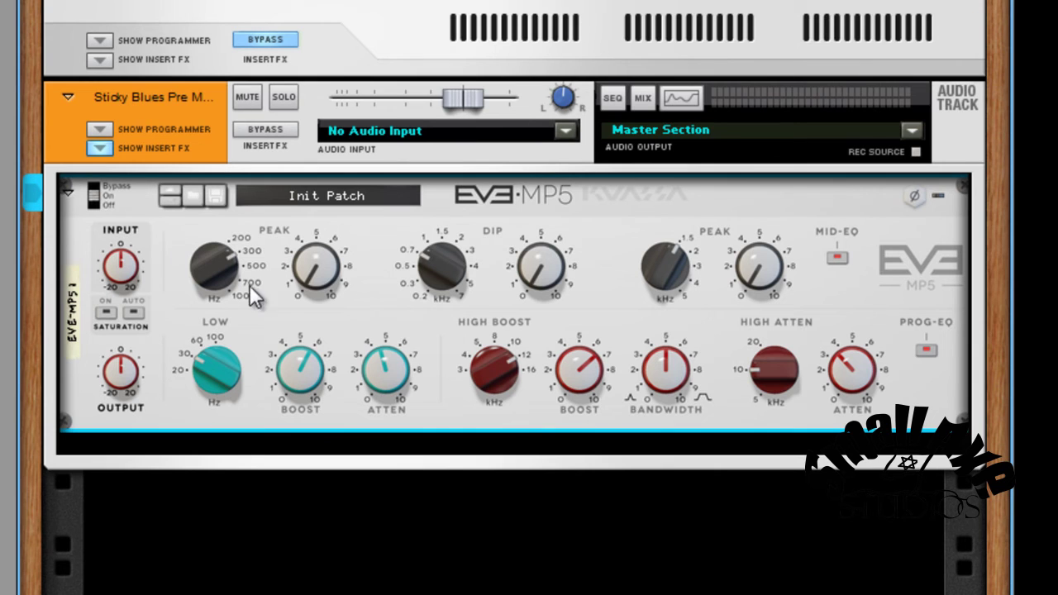
pyautogui.moveTo(321, 277)
pyautogui.mouseDown()
pyautogui.moveTo(310, 184)
pyautogui.moveTo(329, 302)
pyautogui.moveTo(326, 292)
pyautogui.mouseUp()
# - Sweep the mid EQ's high peak amount while the track plays and settle it at about 3.4
pyautogui.moveTo(757, 281); pyautogui.dragTo(736, 187)
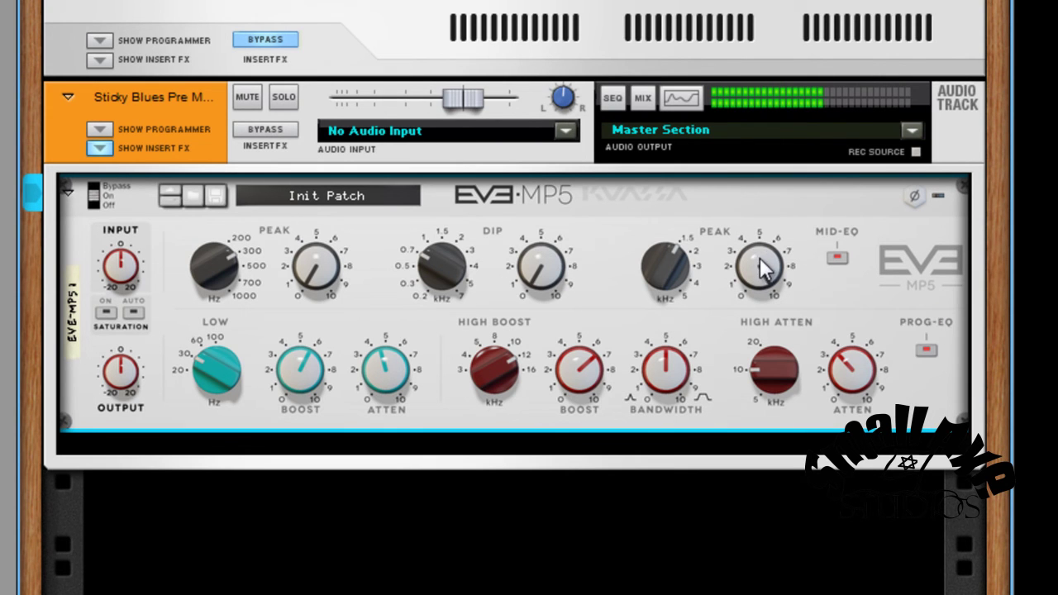
pyautogui.moveTo(761, 266); pyautogui.dragTo(761, 320)
pyautogui.moveTo(742, 271); pyautogui.dragTo(749, 278)
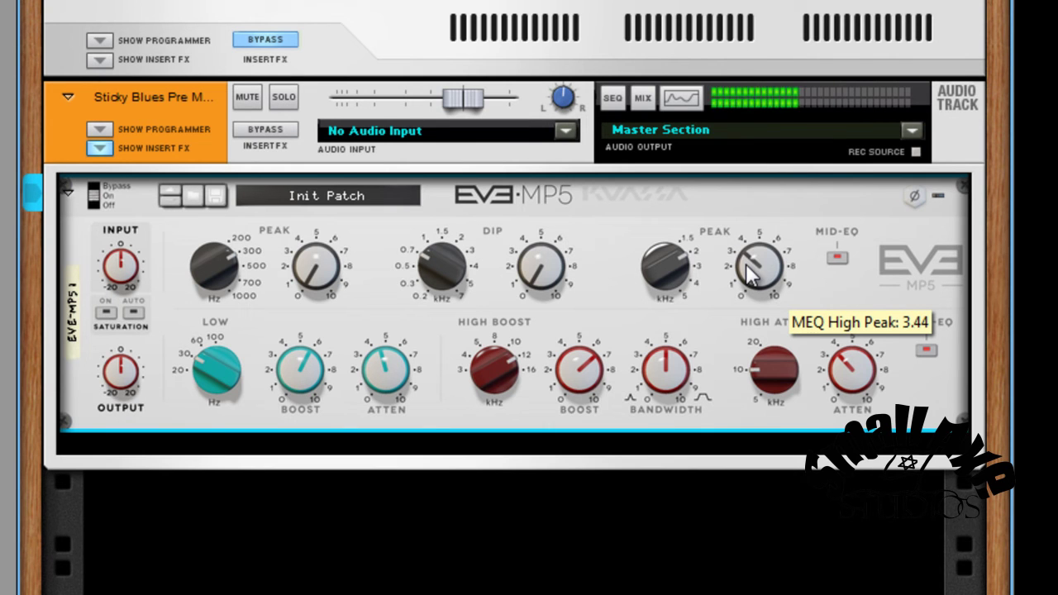
pyautogui.moveTo(749, 277)
pyautogui.mouseDown()
pyautogui.moveTo(756, 301)
pyautogui.moveTo(743, 267)
pyautogui.mouseUp()
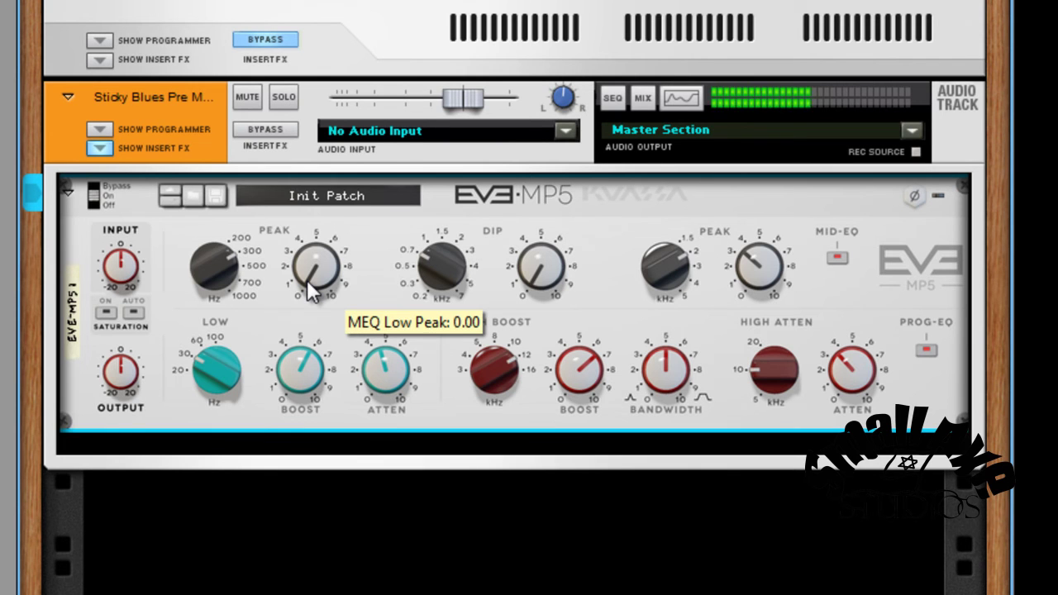
# - Raise the mid EQ's low peak amount to about 4
pyautogui.moveTo(306, 280); pyautogui.dragTo(326, 266)
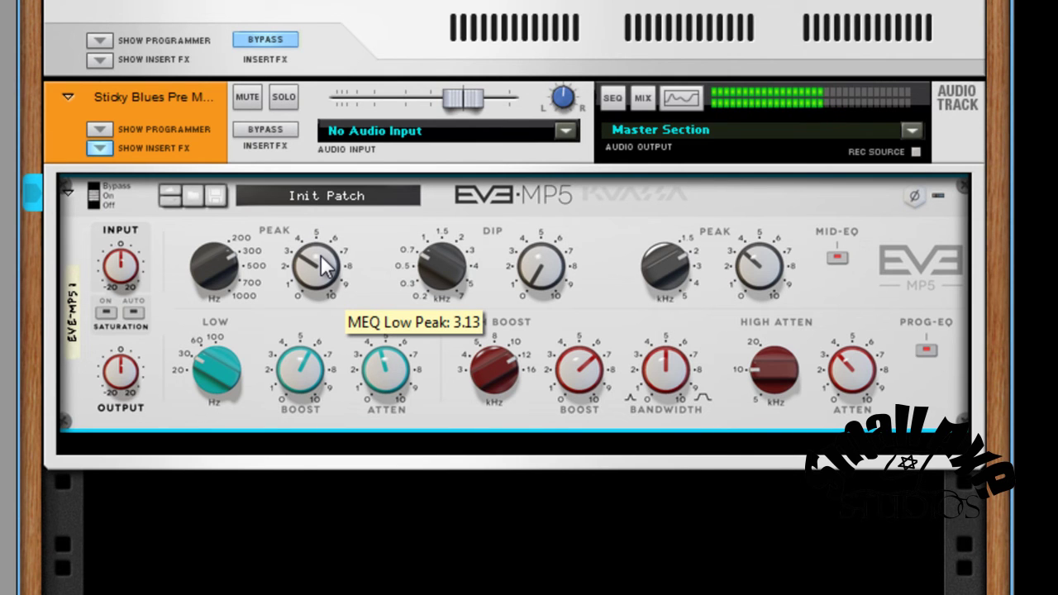
pyautogui.moveTo(325, 267); pyautogui.dragTo(319, 260)
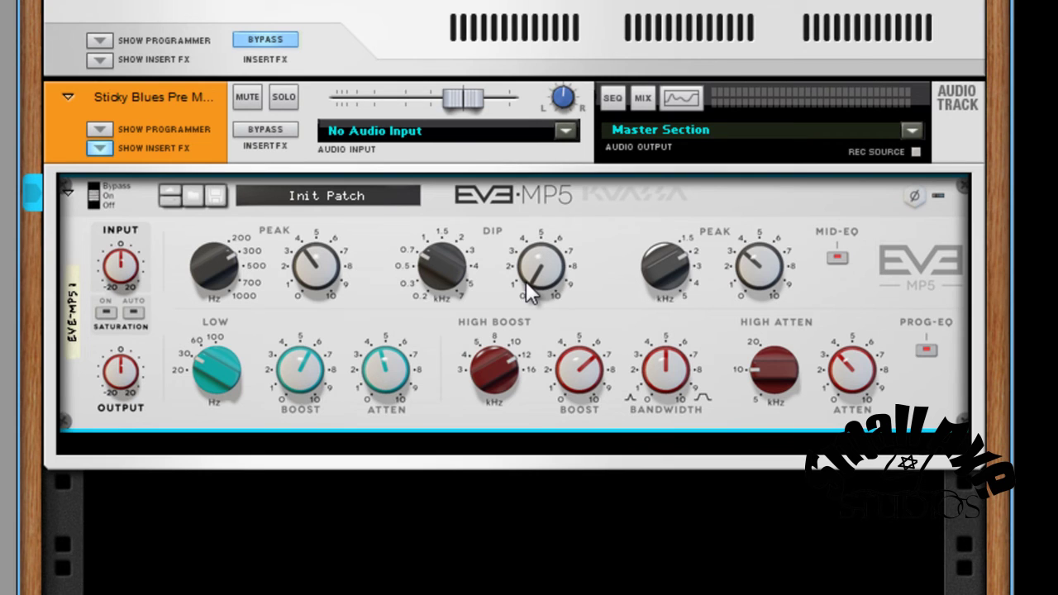
# - Audition the mid dip amount up to its maximum of 10 and settle it at about 9
pyautogui.moveTo(542, 288)
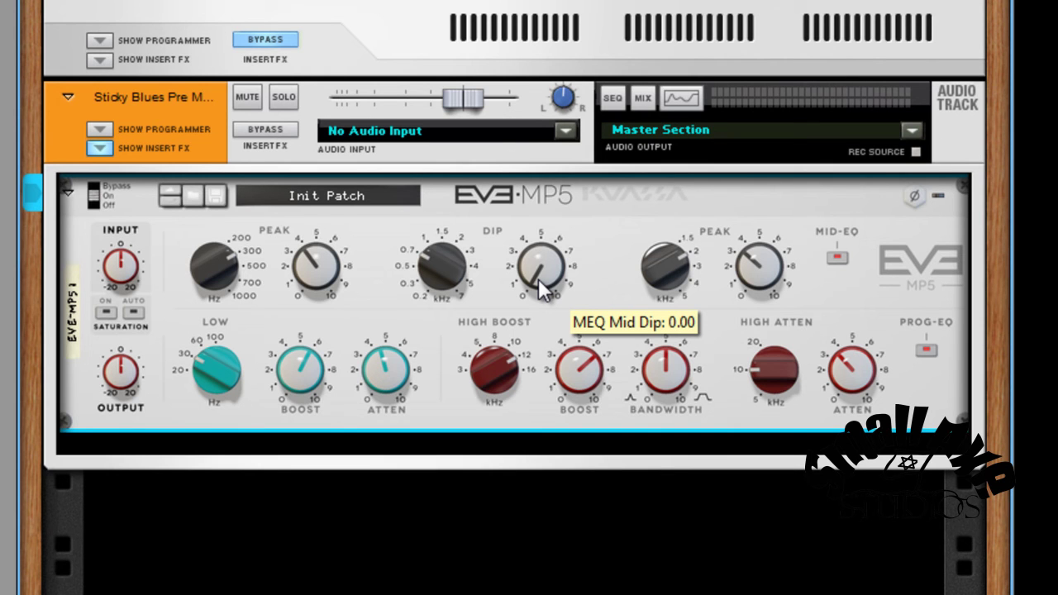
pyautogui.moveTo(538, 278); pyautogui.dragTo(545, 195)
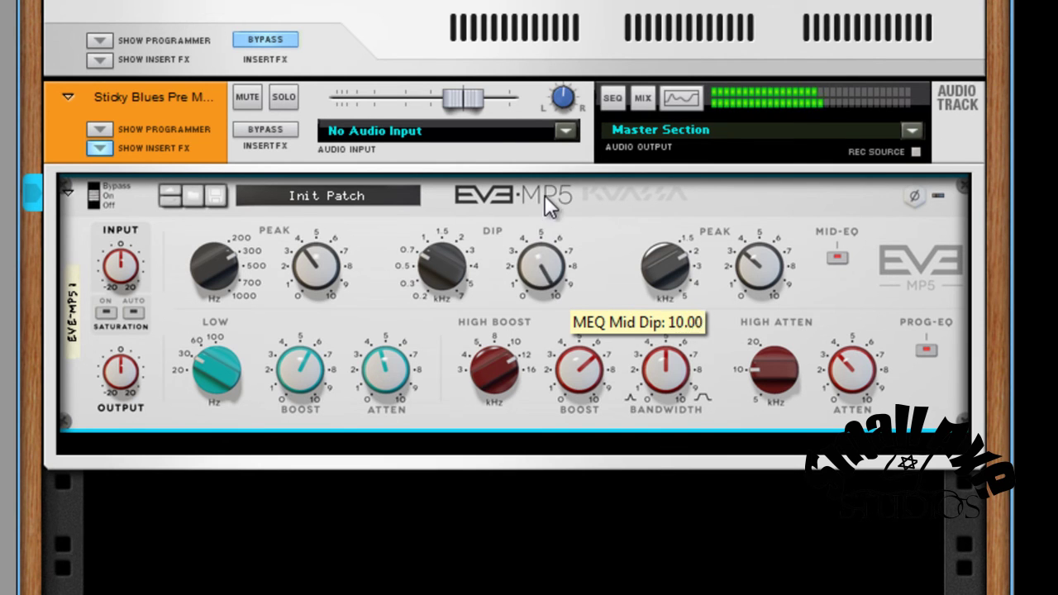
pyautogui.moveTo(547, 265)
pyautogui.scroll(-3, 548, 267)
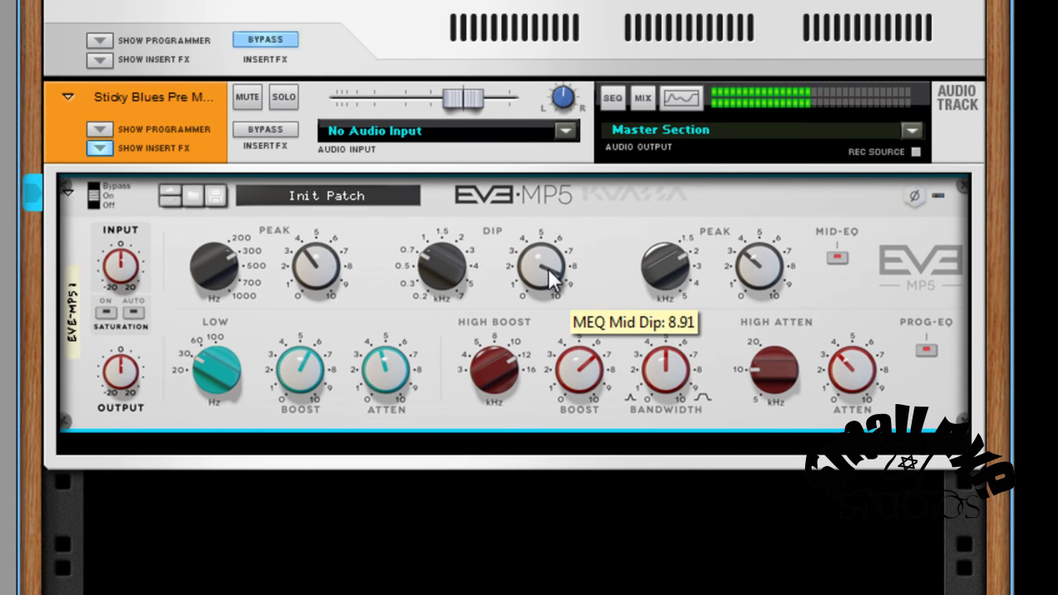
pyautogui.scroll(-2, 547, 269)
pyautogui.moveTo(543, 273); pyautogui.dragTo(565, 264)
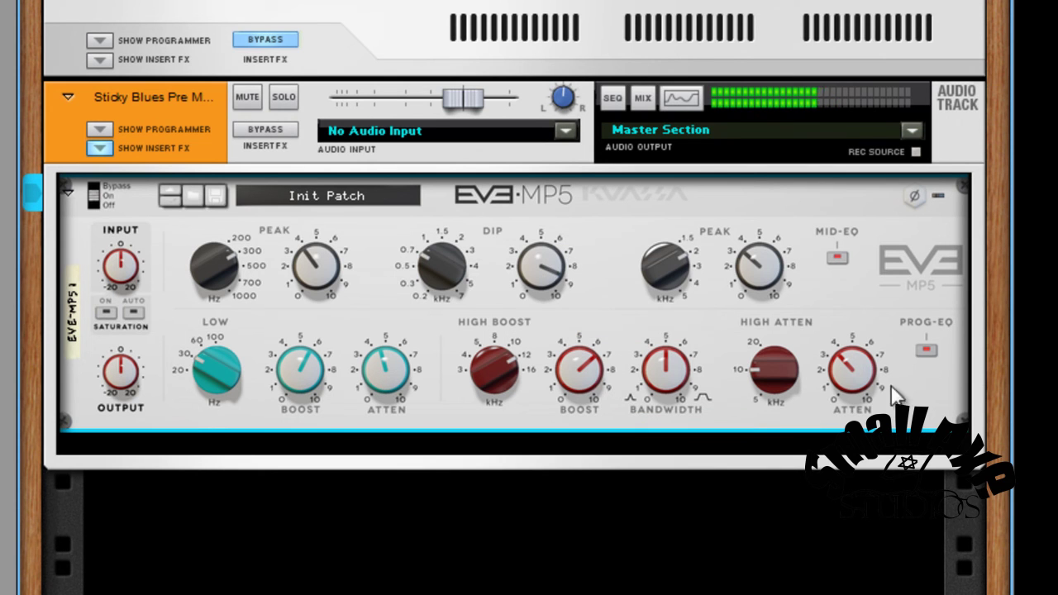
# - Reduce the high attenuation to about 3 and raise the high boost to about 7.3
pyautogui.scroll(4, 587, 370)
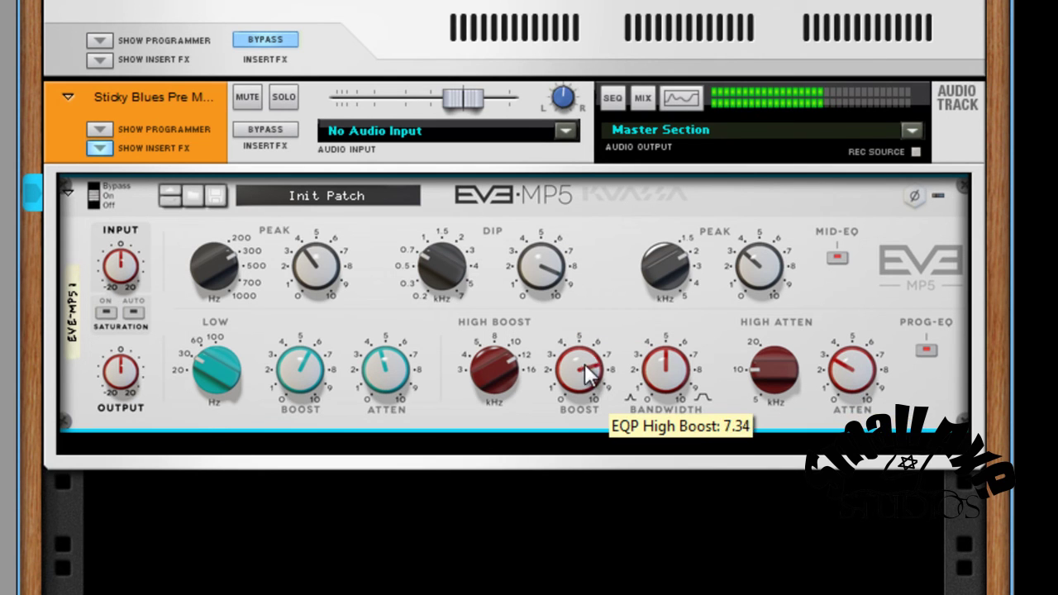
pyautogui.scroll(-1, 587, 370)
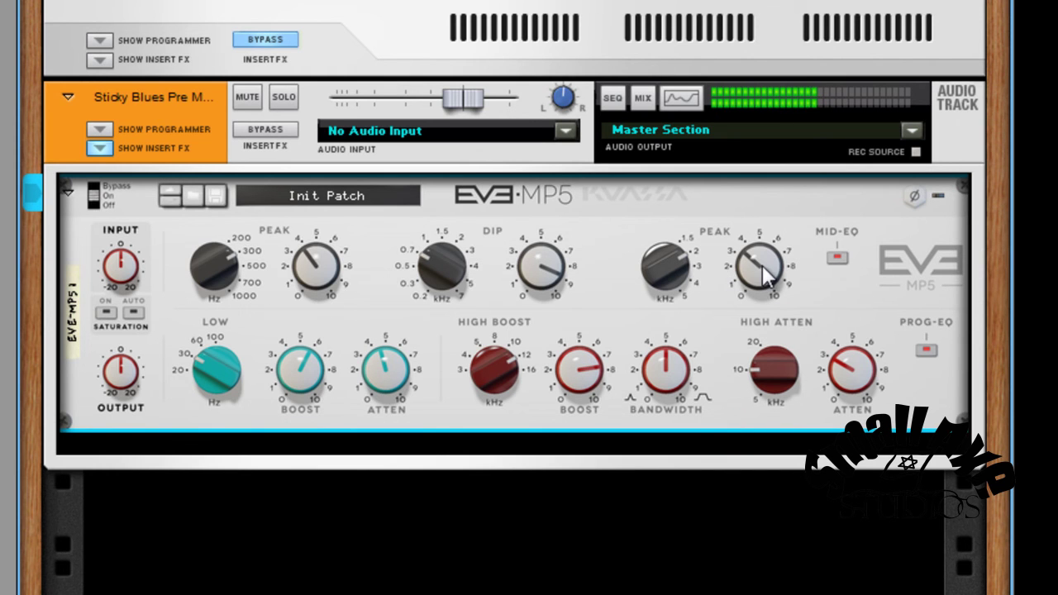
# - Raise the mid EQ's high peak amount to about 5
pyautogui.scroll(1, 758, 266)
pyautogui.scroll(1, 758, 266)
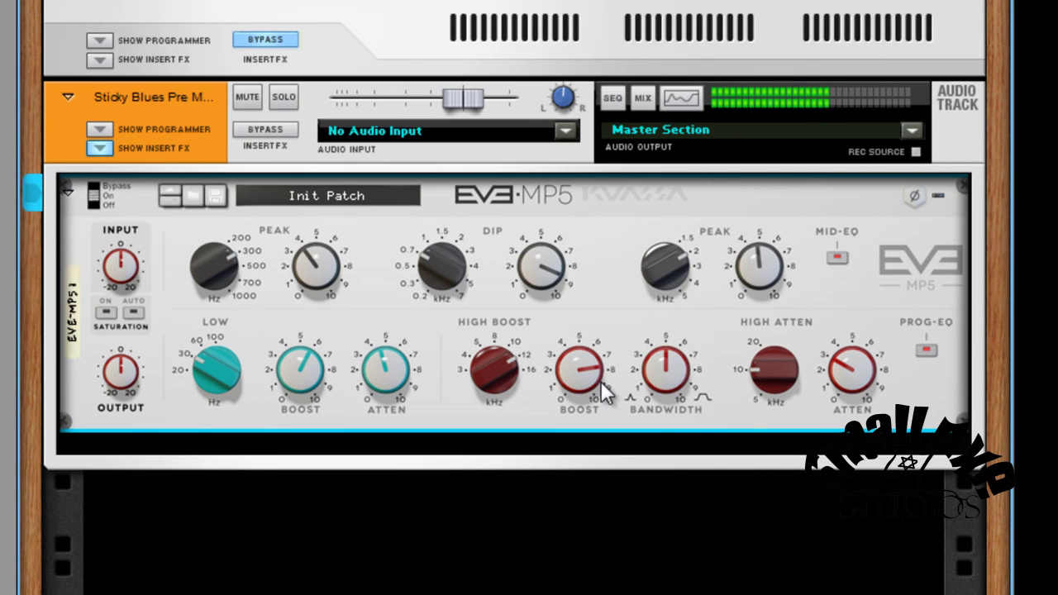
# - Set the high boost to 6.56 and widen the high boost bandwidth to about 6
pyautogui.moveTo(587, 376)
pyautogui.moveTo(586, 374); pyautogui.dragTo(582, 382)
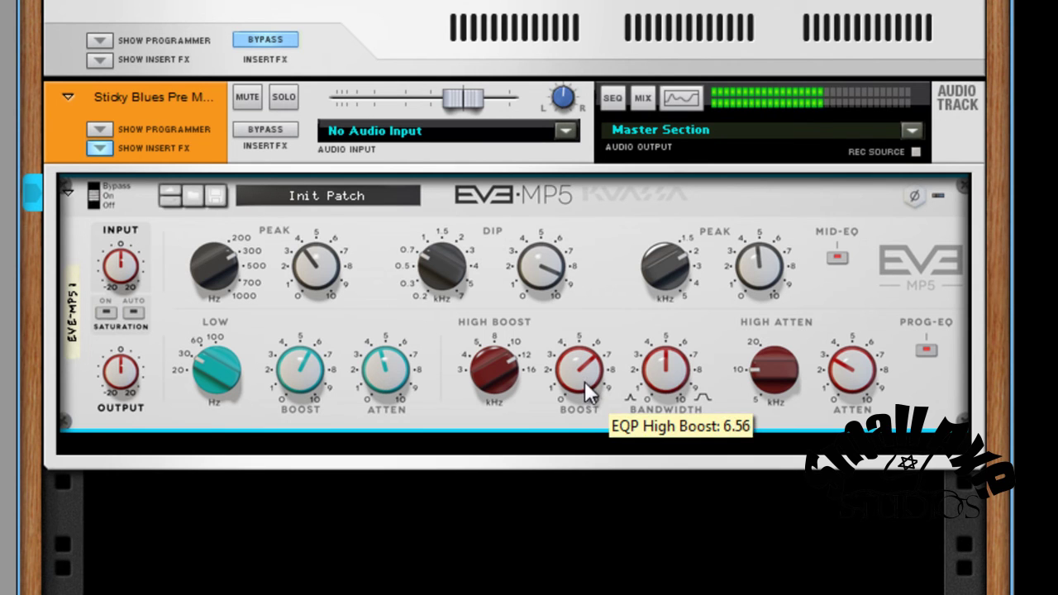
pyautogui.moveTo(666, 380); pyautogui.dragTo(668, 372)
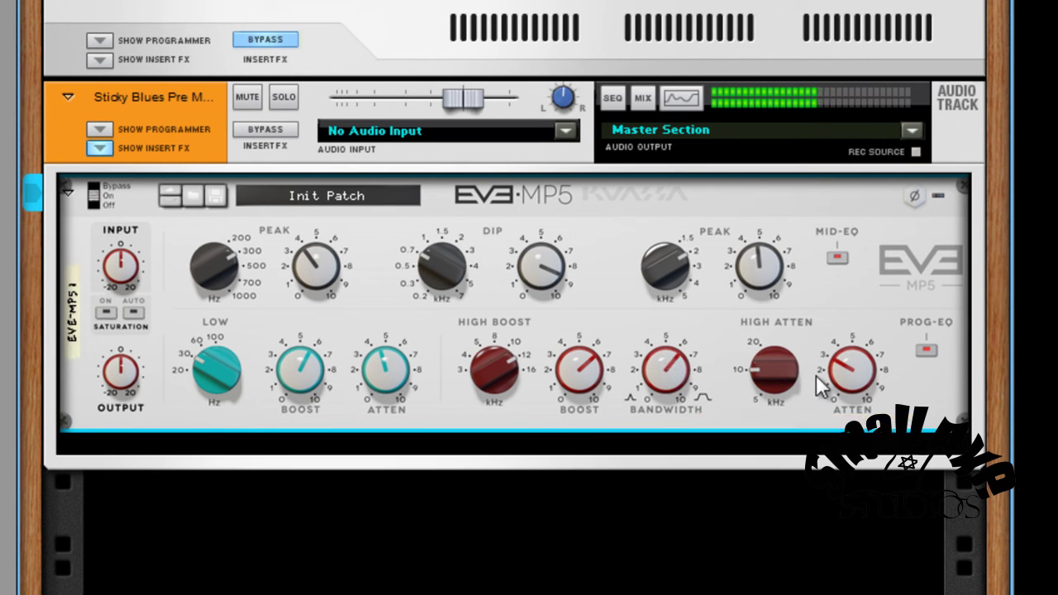
pyautogui.moveTo(831, 371); pyautogui.dragTo(831, 372)
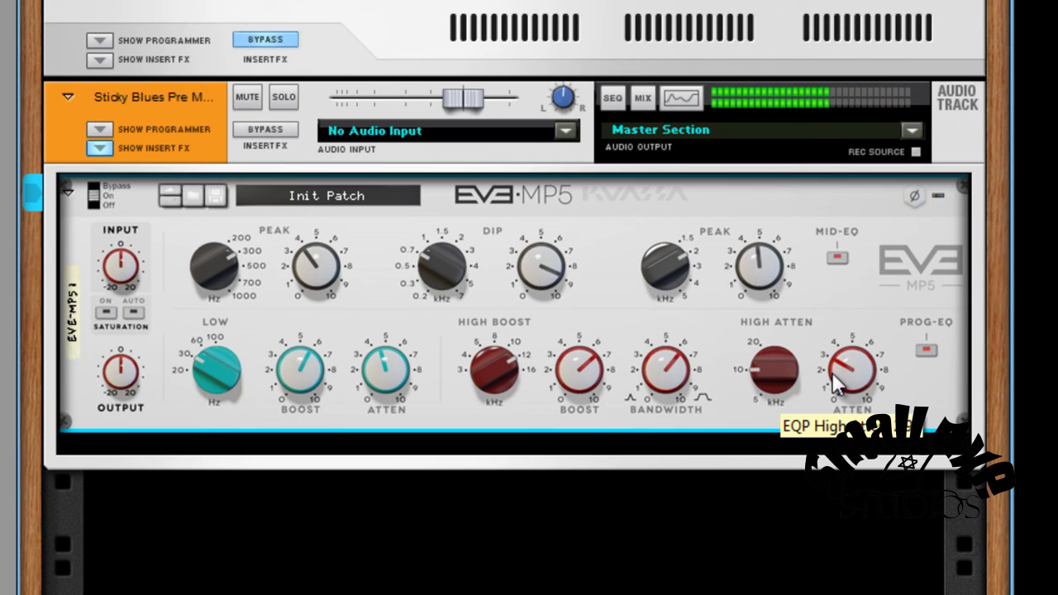
# - Raise the high attenuation slightly to just above 3 and lower the low boost to about 4.5
pyautogui.moveTo(831, 372); pyautogui.dragTo(834, 369)
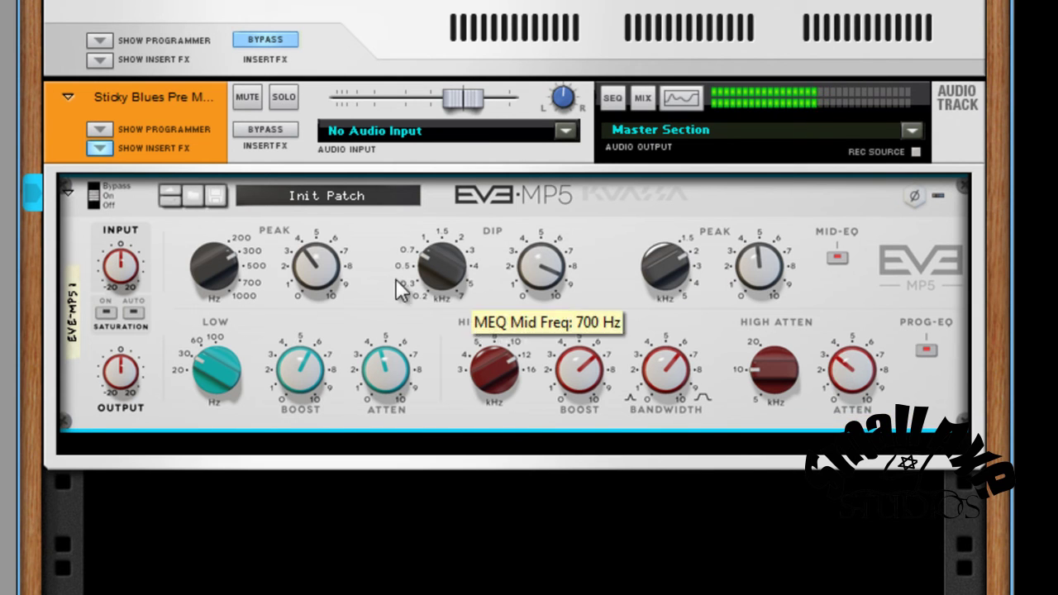
pyautogui.moveTo(313, 370); pyautogui.dragTo(316, 381)
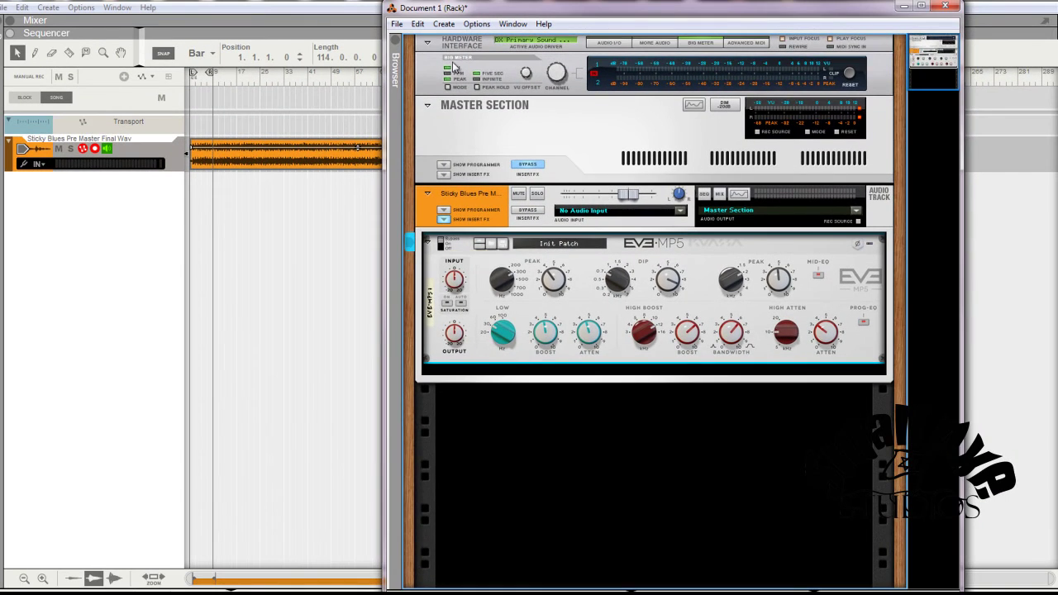
# - Play the track from about bar 37 in the sequencer and bring the rack window back into view
pyautogui.moveTo(479, 10); pyautogui.dragTo(589, 184)
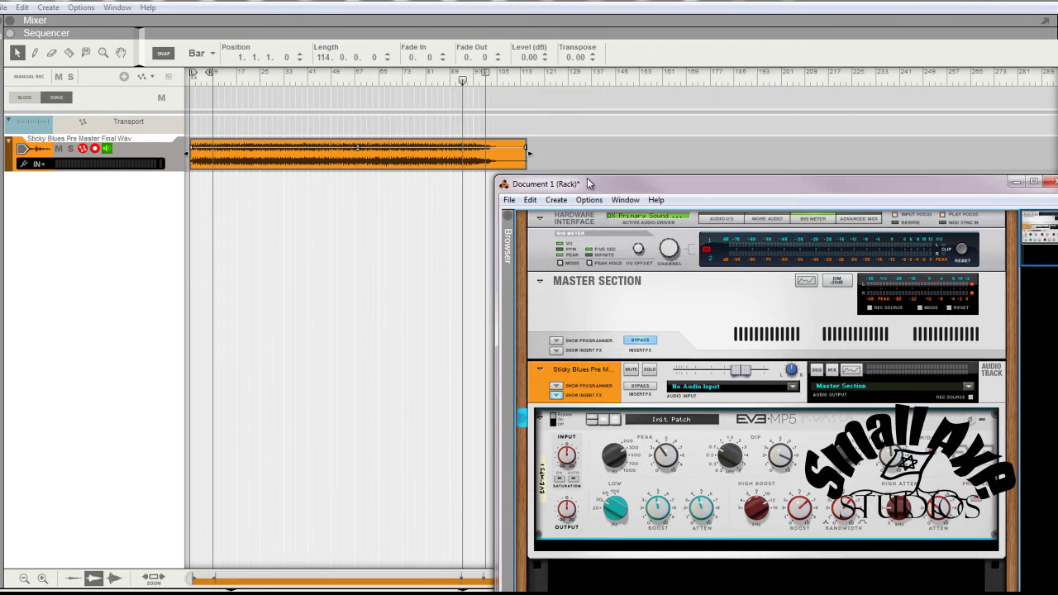
pyautogui.click(295, 82)
pyautogui.press('space')
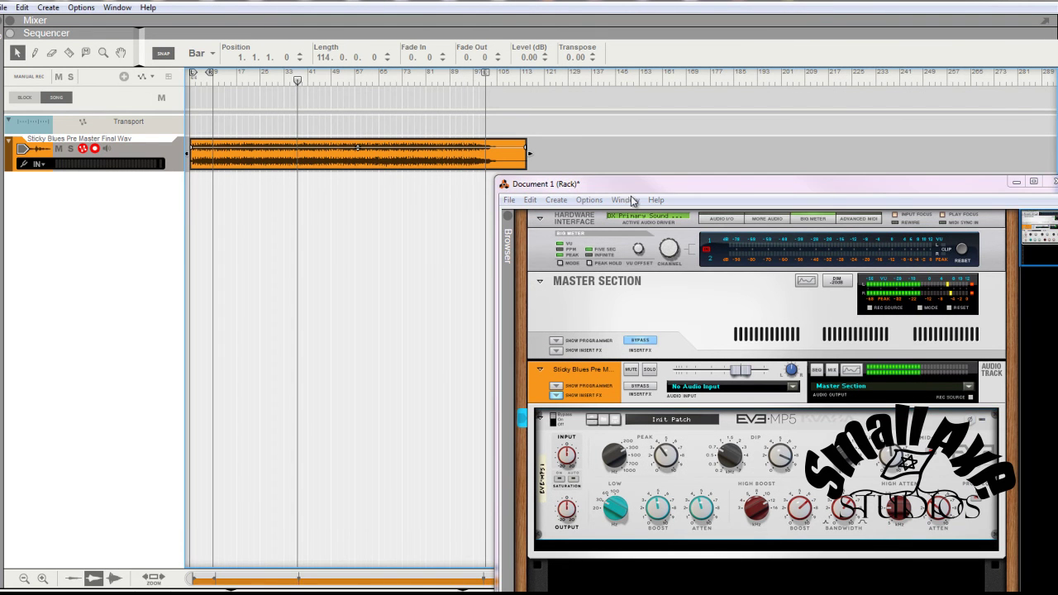
pyautogui.moveTo(638, 184); pyautogui.dragTo(552, 44)
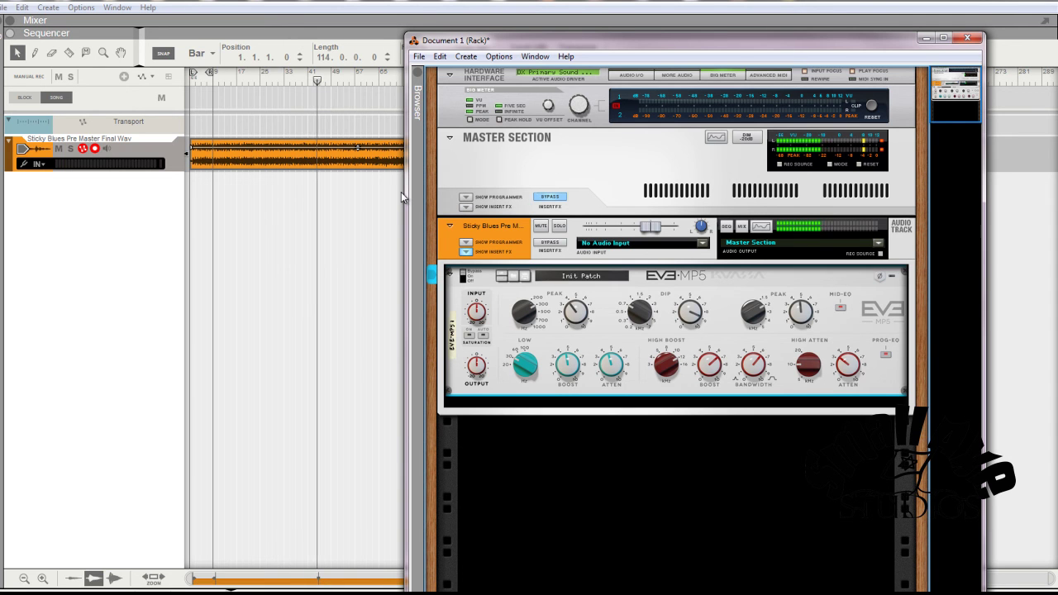
# - Stop playback, move the rack window clear of the timeline and replay the track from about bar 18
pyautogui.press('space')
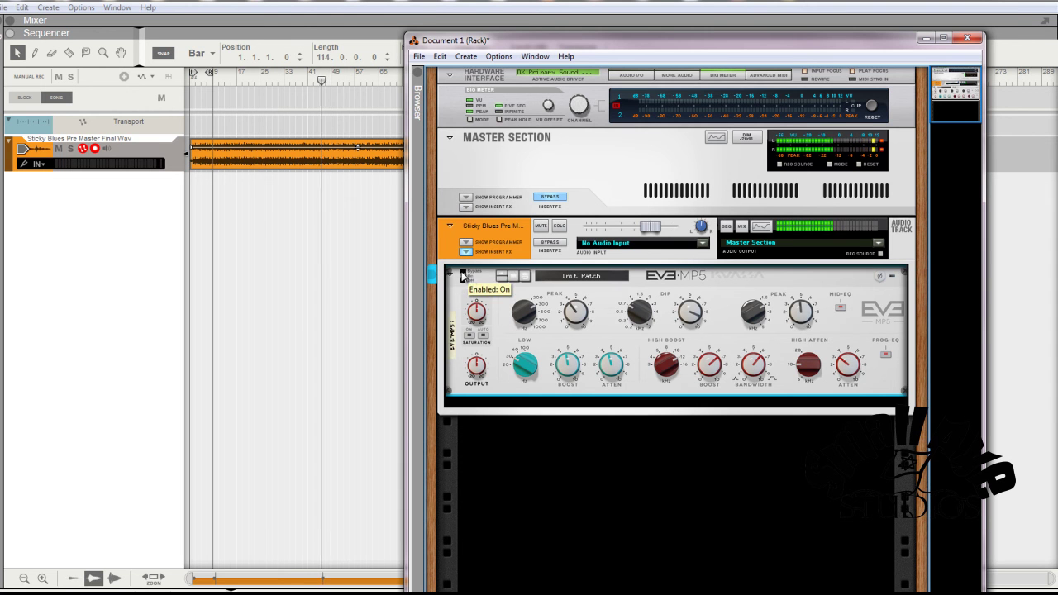
pyautogui.moveTo(546, 38); pyautogui.dragTo(595, 53)
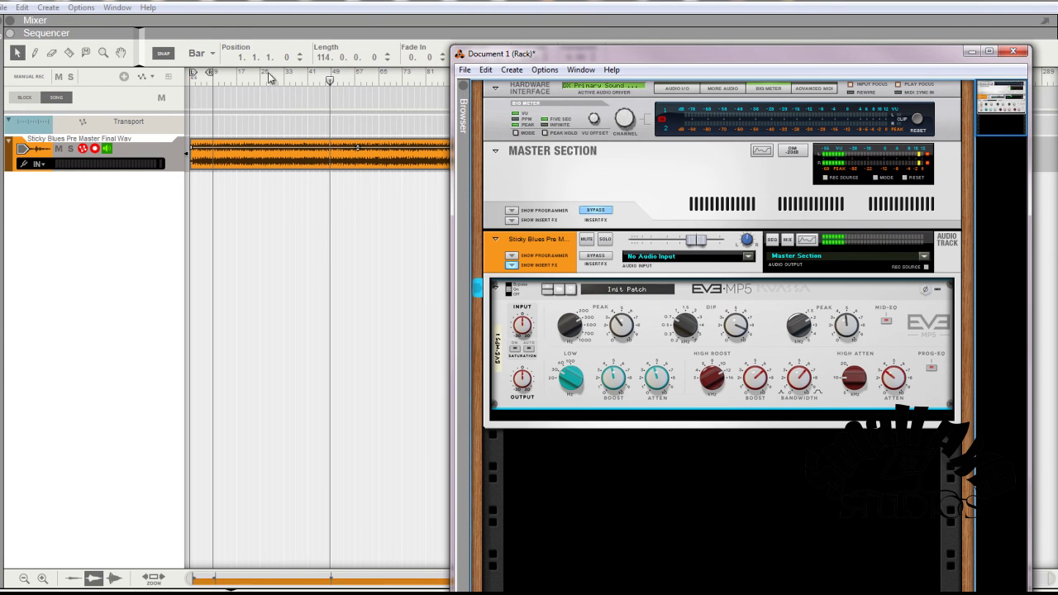
pyautogui.click(241, 81)
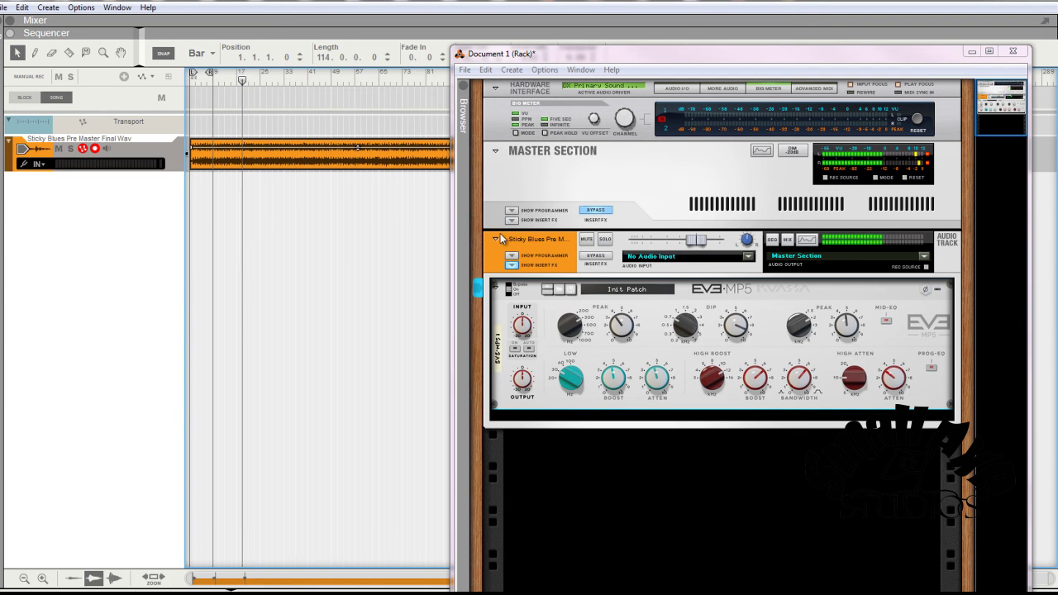
pyautogui.click(234, 88)
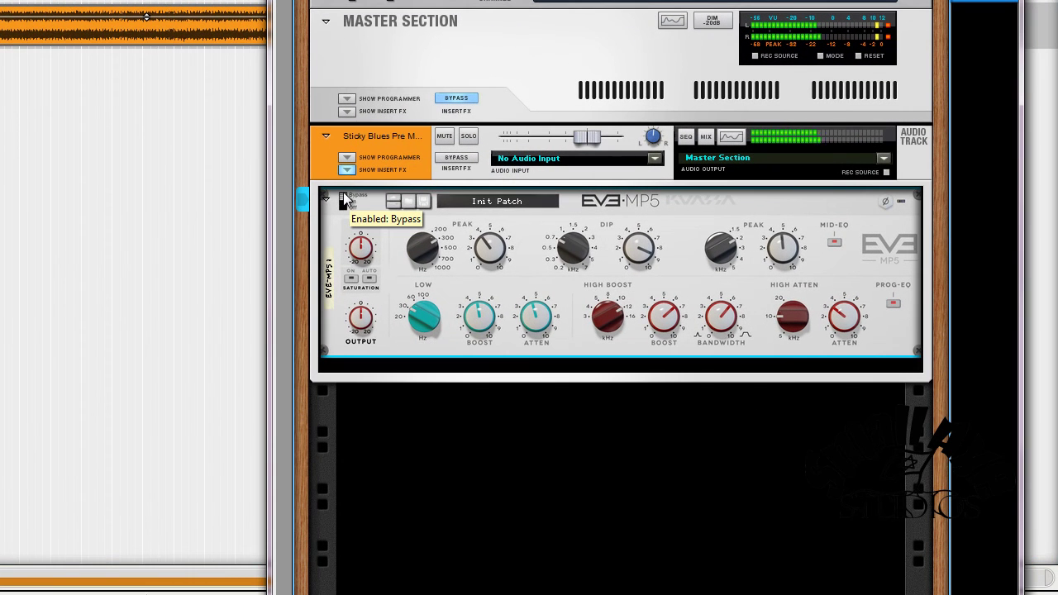
# - Compare the equalizer's Bypass and On states, raise the low attenuation to 6.09 and stop playback
pyautogui.click(344, 201)
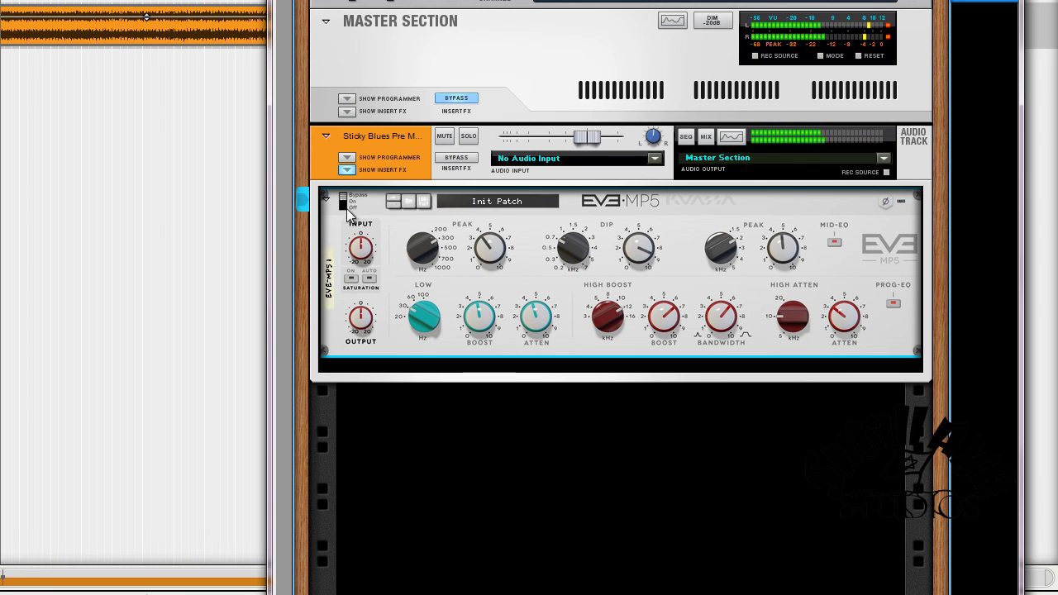
pyautogui.click(346, 202)
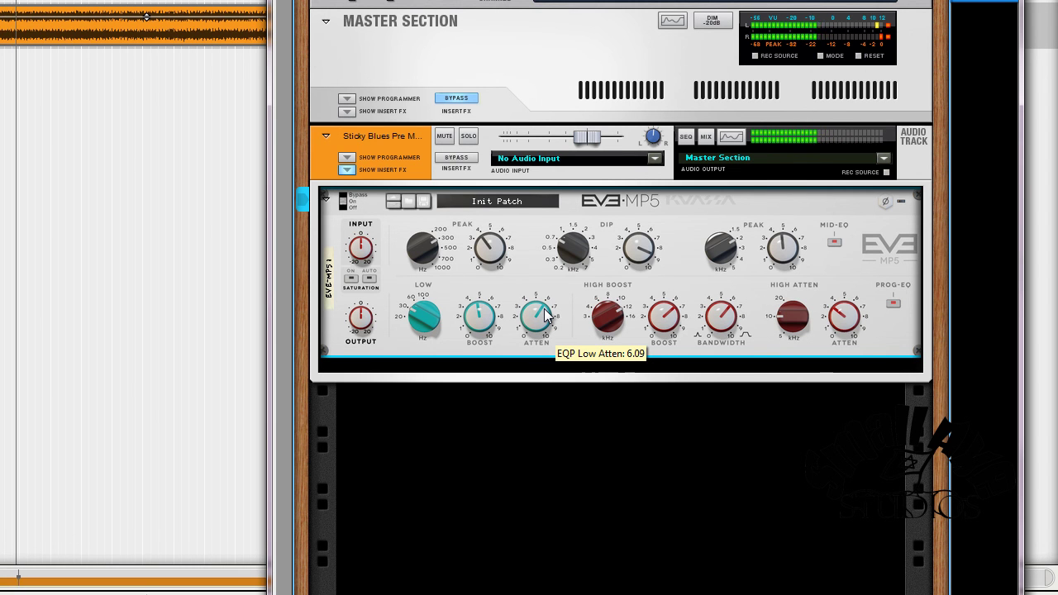
pyautogui.press('space')
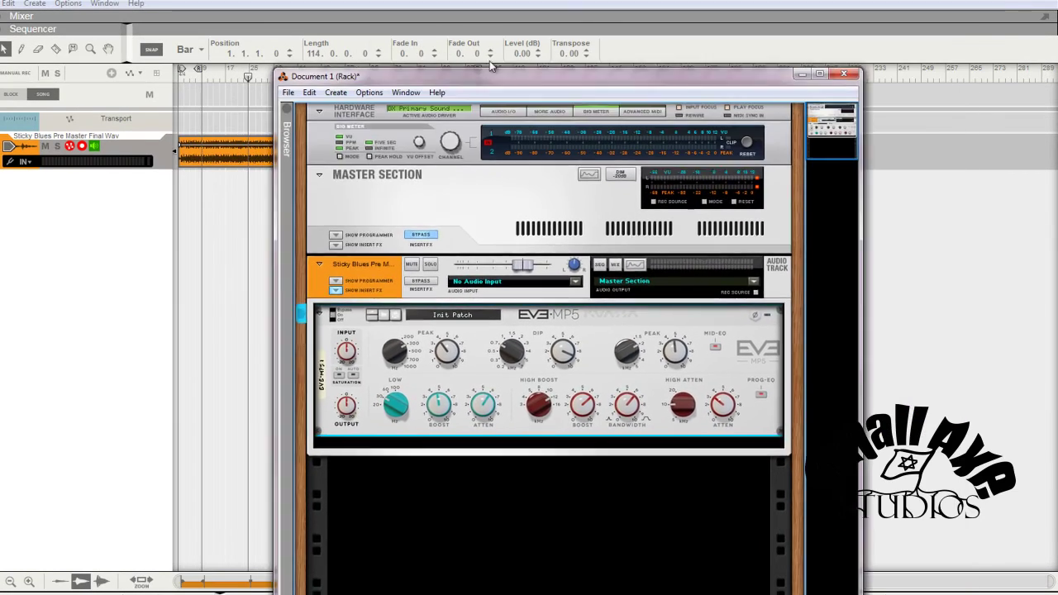
# - Reposition the rack window and compare the playing track with the EVE-MP5 bypassed and enabled, leaving it On
pyautogui.moveTo(490, 66); pyautogui.dragTo(530, 41)
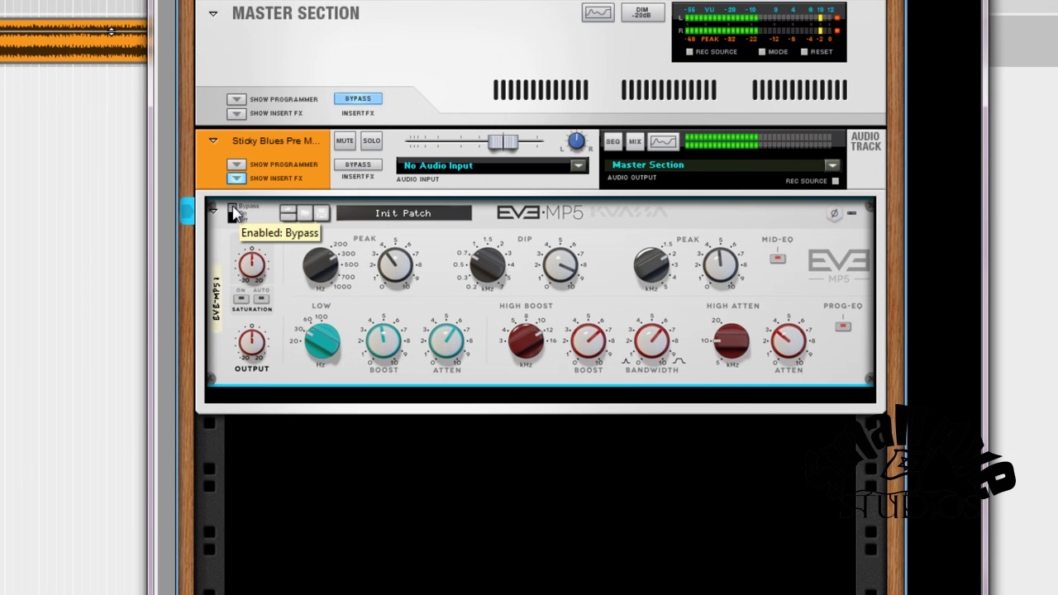
pyautogui.click(233, 213)
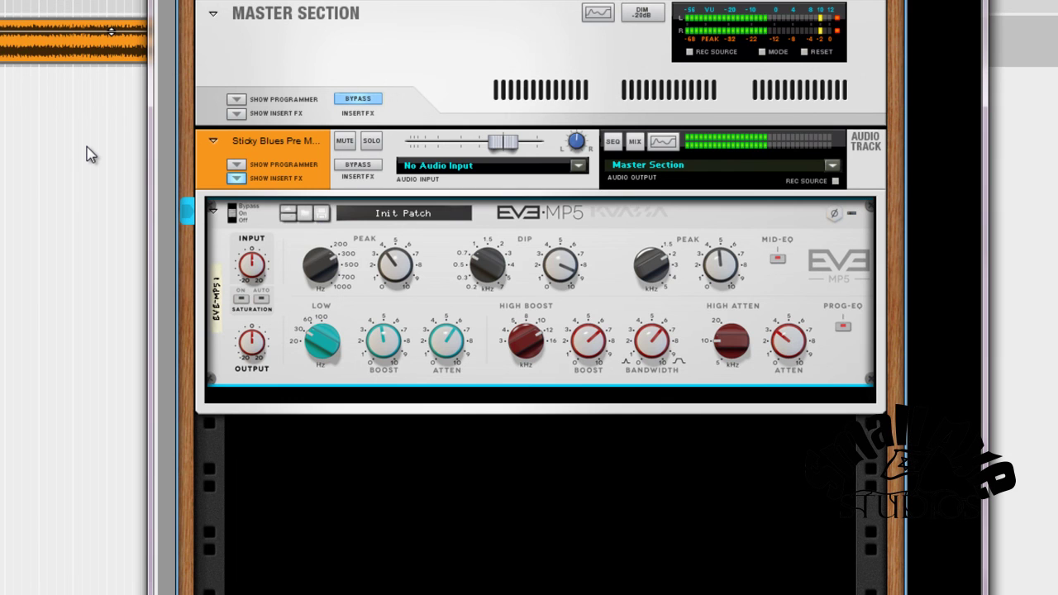
pyautogui.press('space')
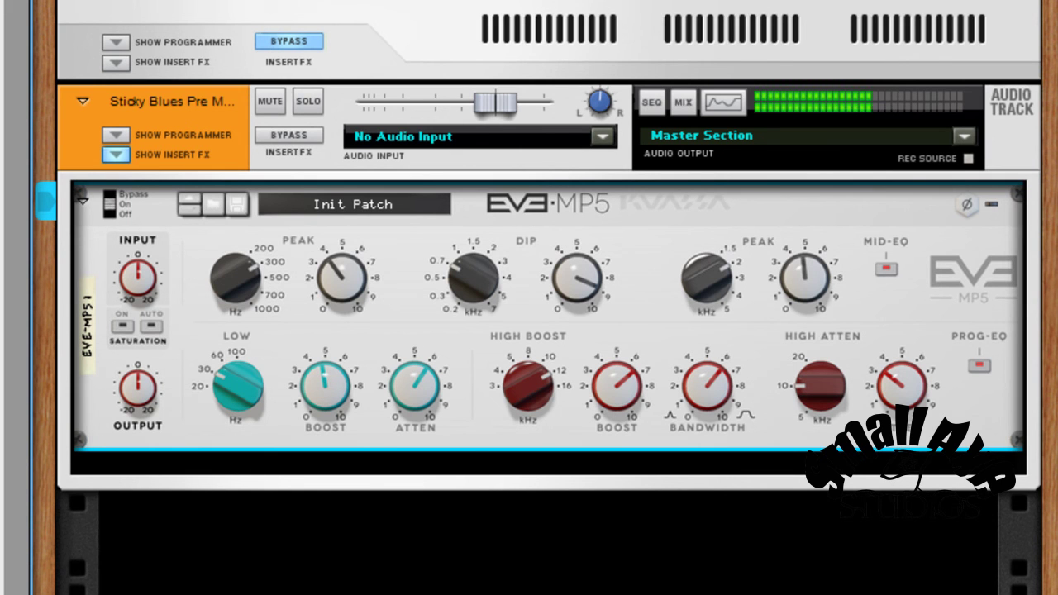
pyautogui.moveTo(107, 203); pyautogui.dragTo(109, 195)
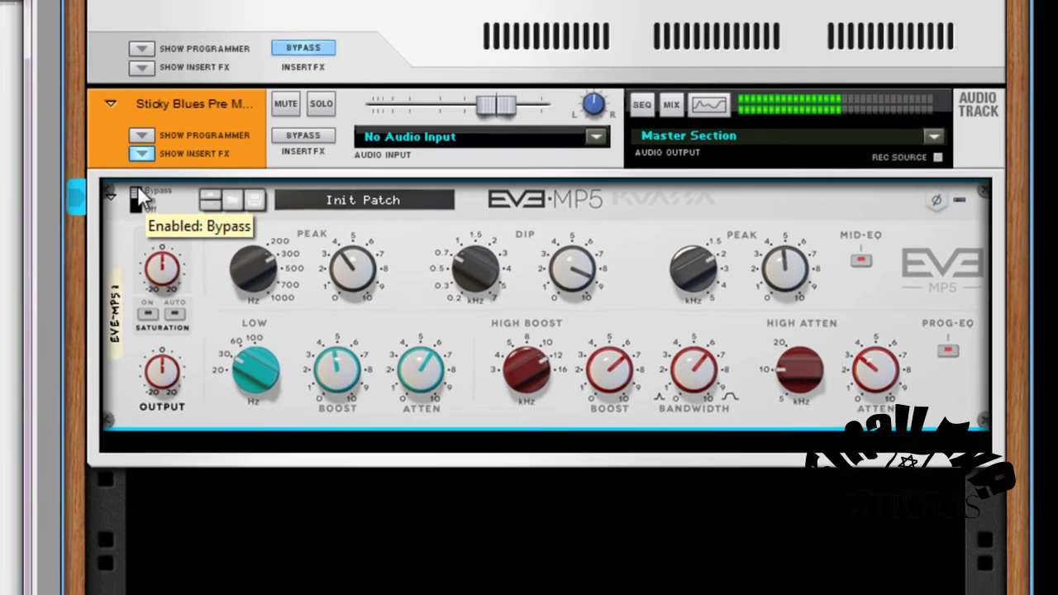
pyautogui.click(135, 198)
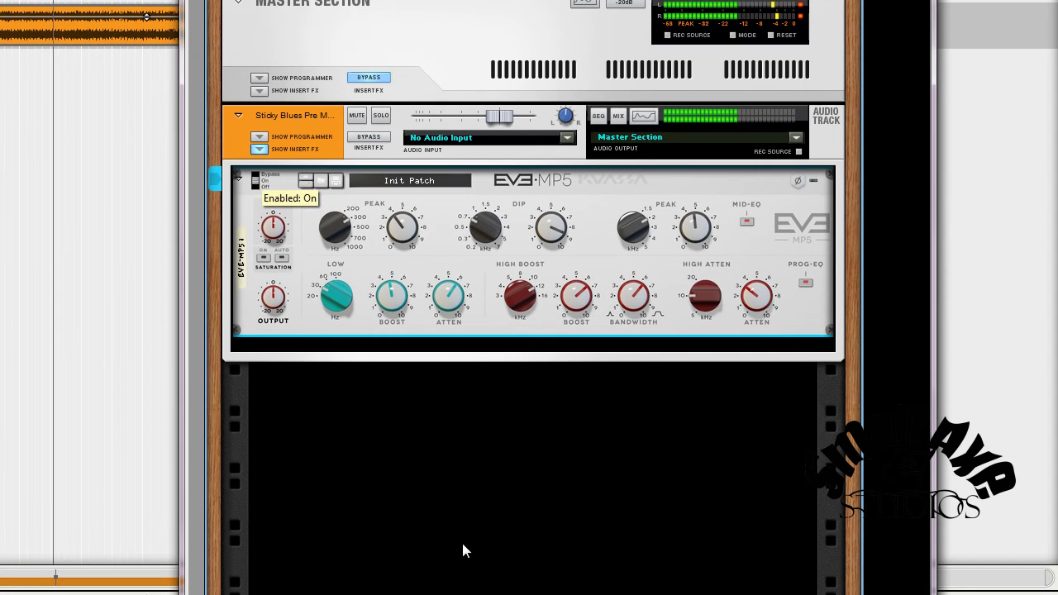